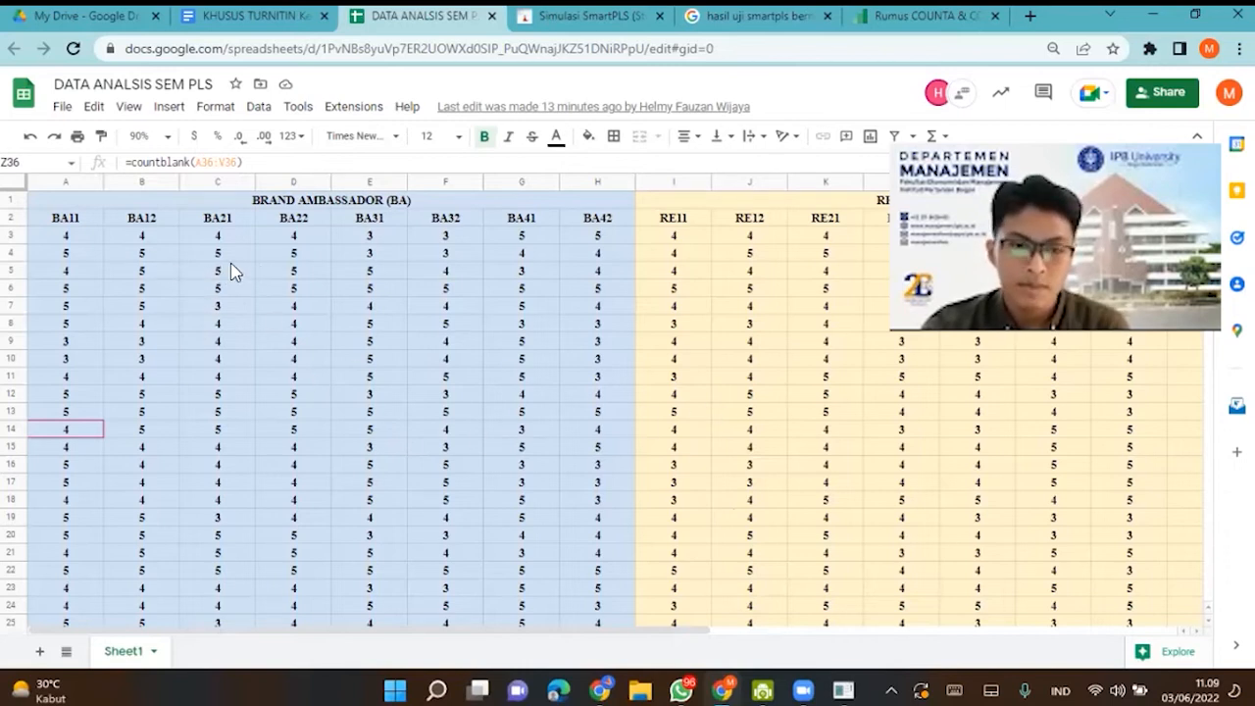
- Review the questionnaire data sheet and select its indicator columns from BA11 through PK32, cells A2:V19
scroll(232, 271, right, 10)
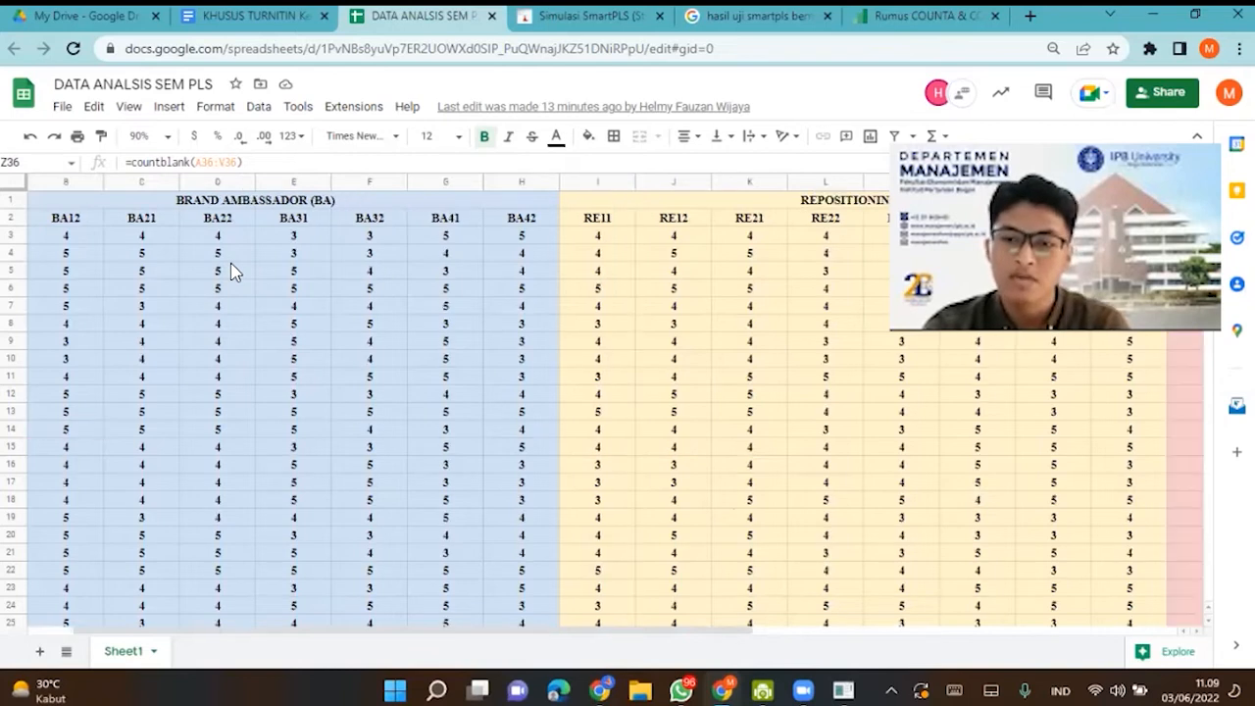
scroll(232, 271, left, 5)
scroll(233, 271, left, 5)
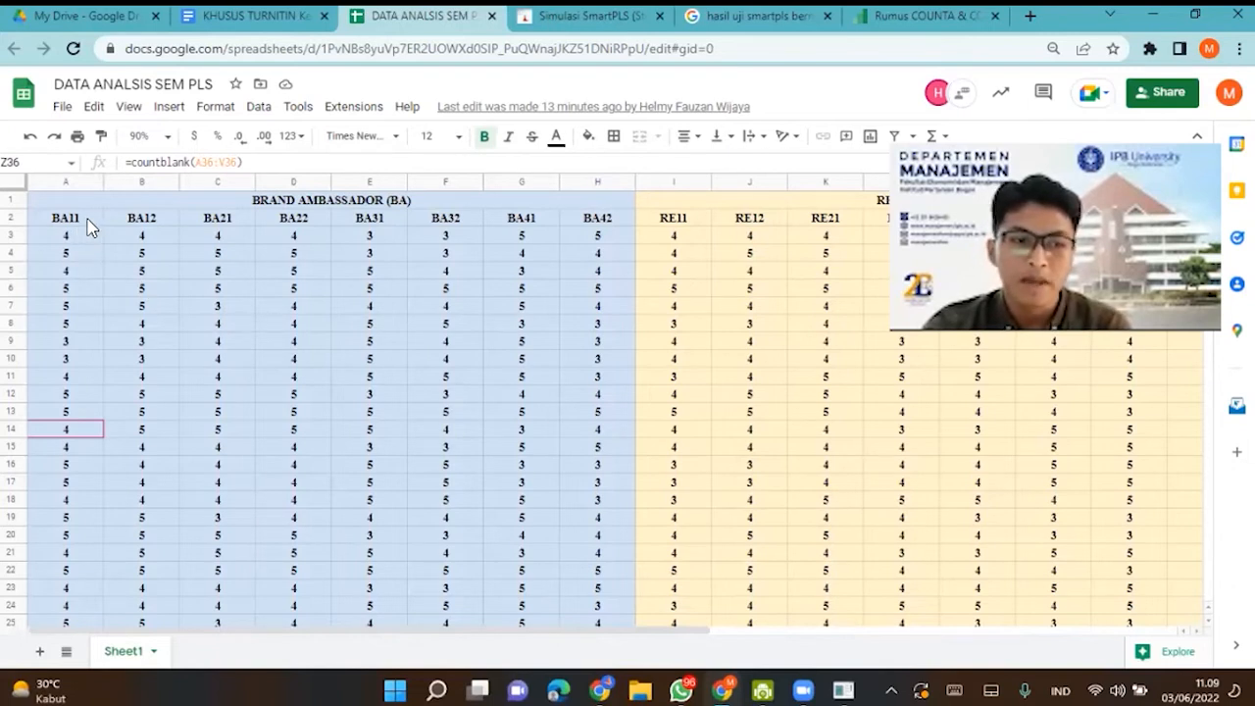
drag(84, 229, 815, 517)
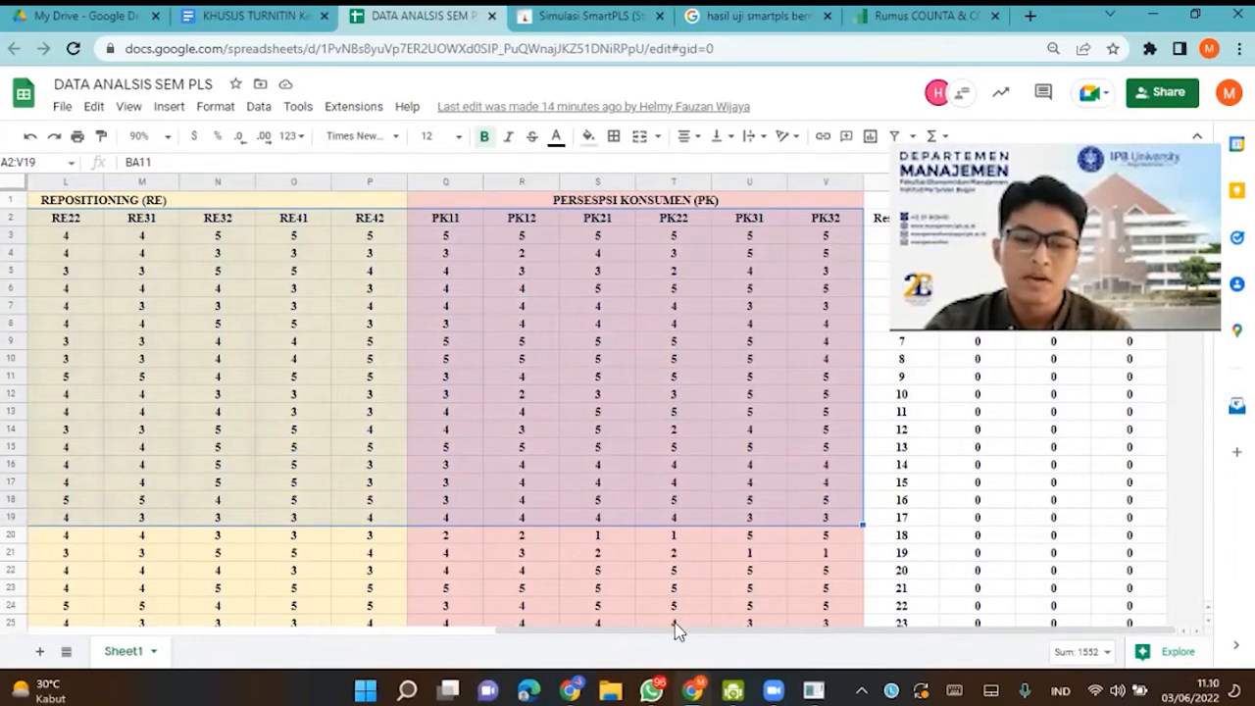
- Switch to the file manager, open TUTORIAL DATA SMARTPLS.txt in Notepad and examine its indicator columns and rows
click(611, 691)
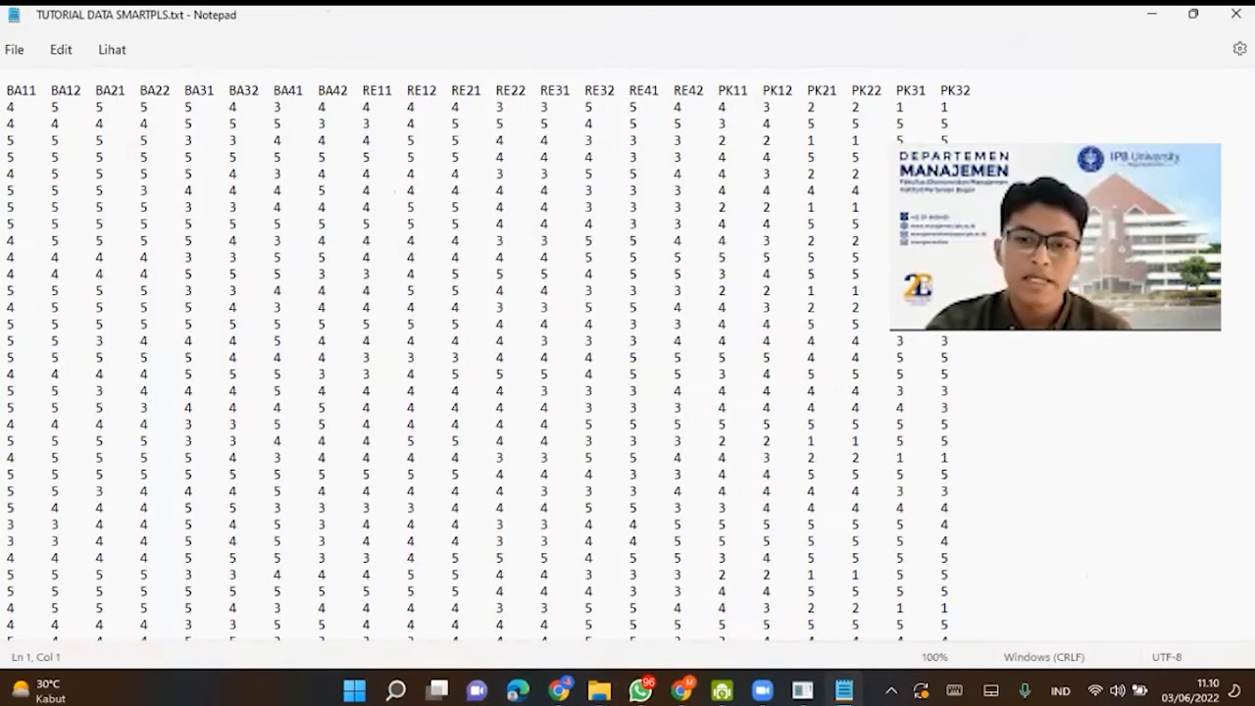
scroll(628, 353, down, 10)
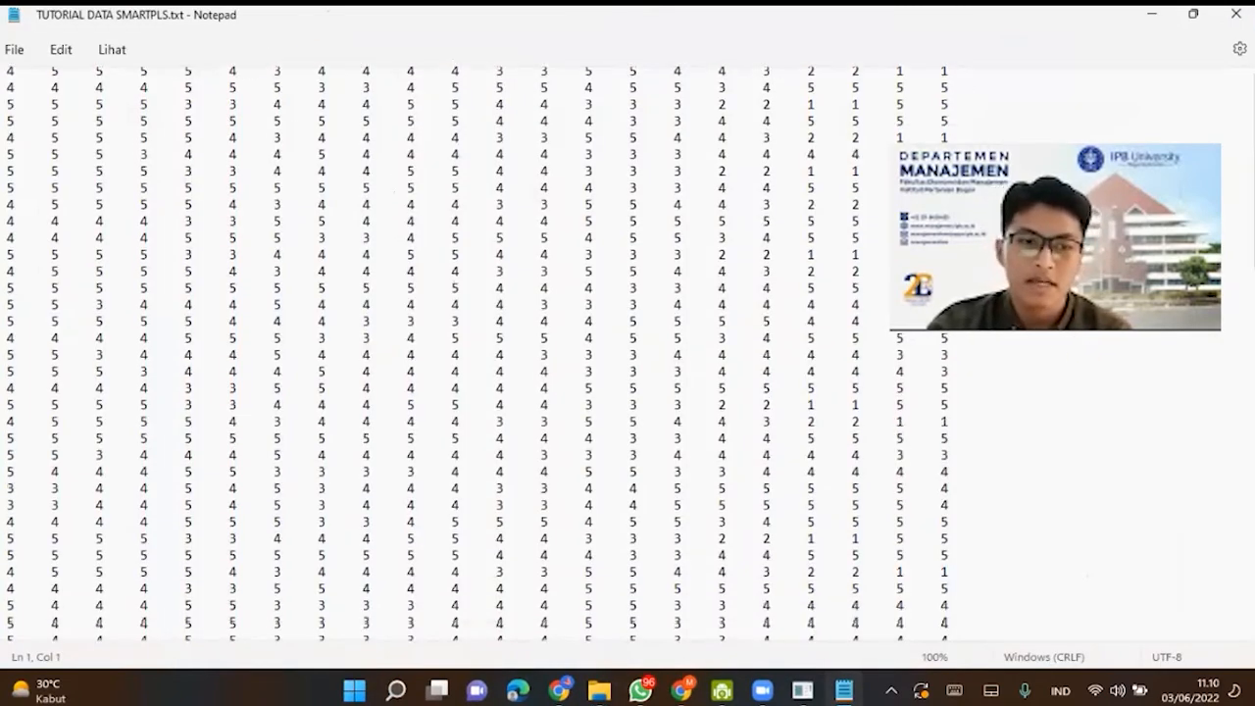
scroll(627, 353, up, 10)
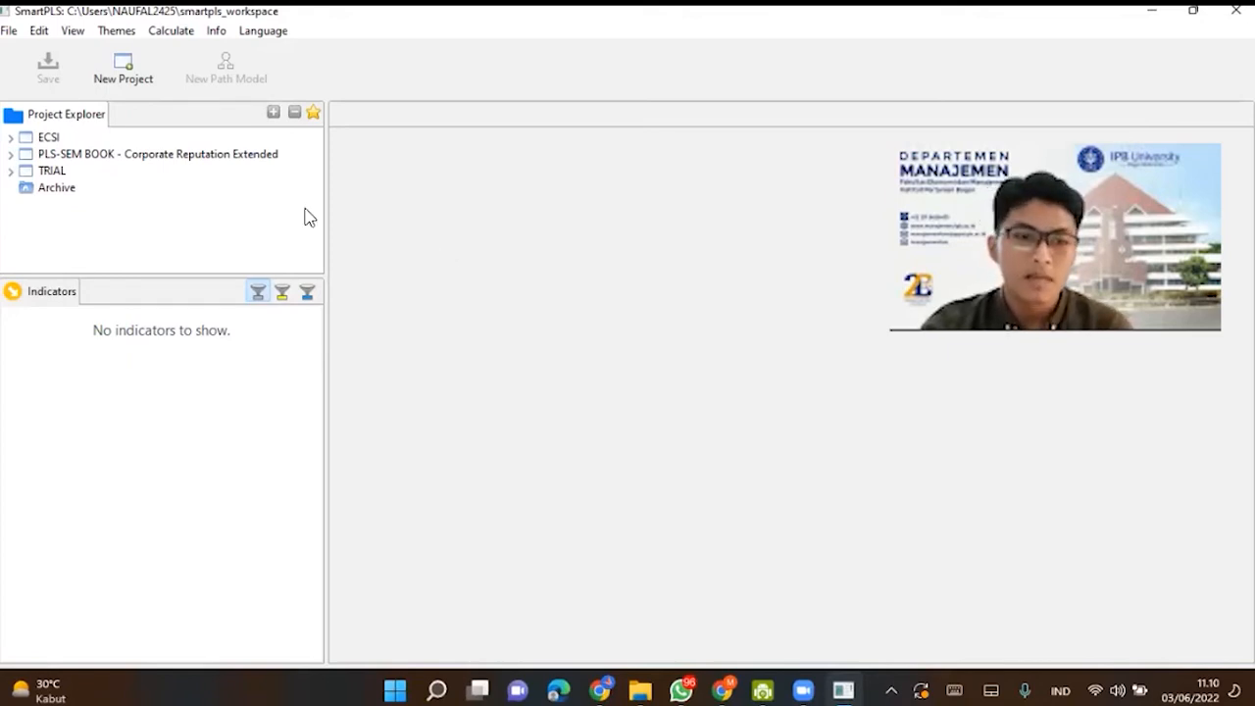
- In SmartPLS, create a new project named UJICOBA PENELITIAN
click(123, 79)
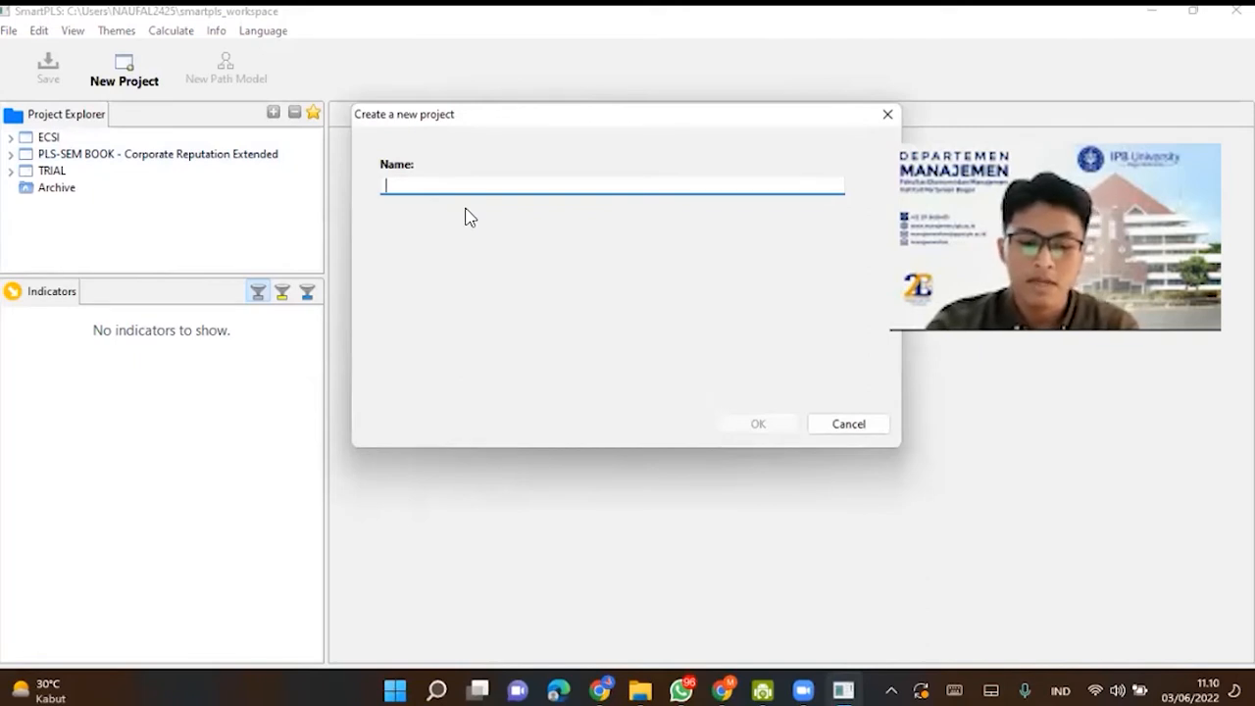
text(UJICOBA PENELITIAN)
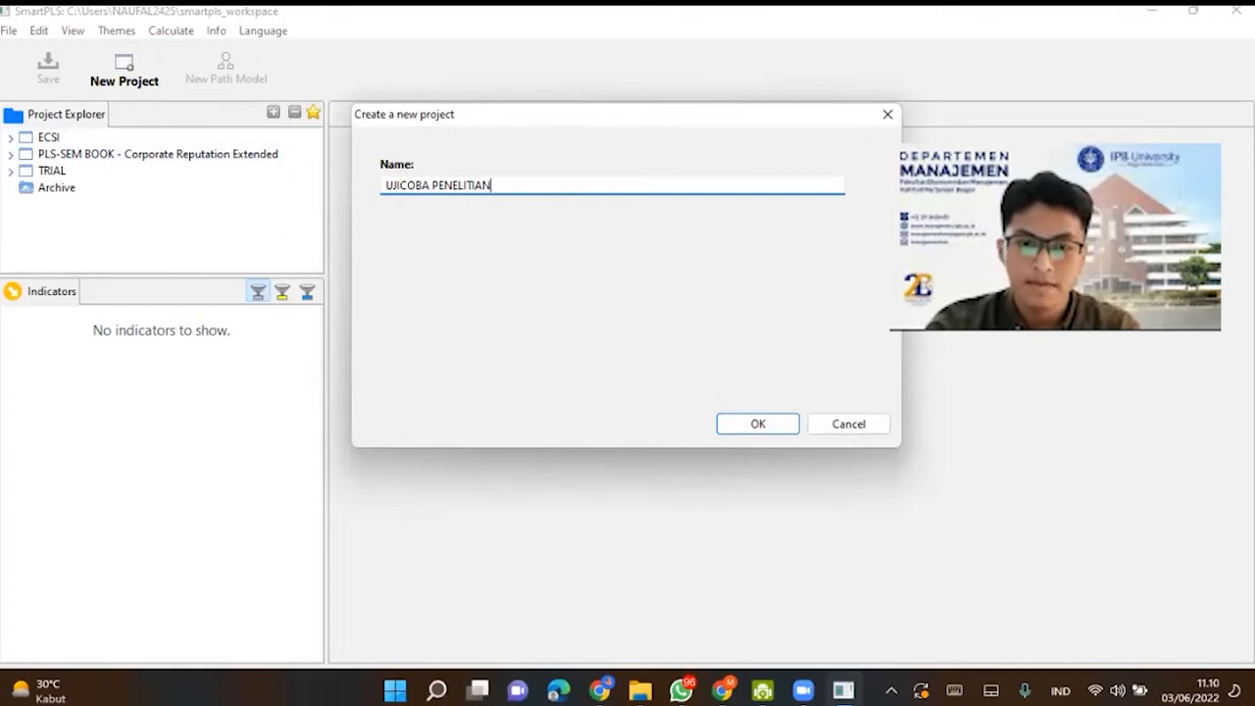
click(743, 428)
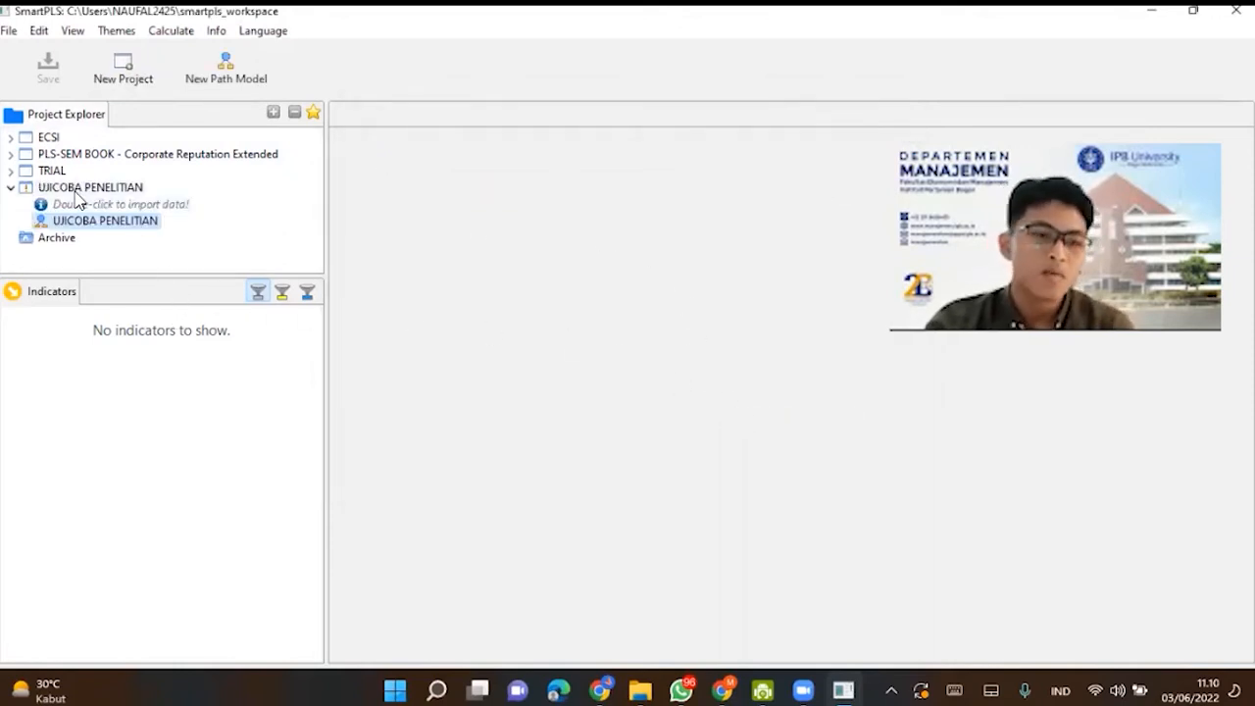
- Import the TUTORIAL DATA SMARTPLS text file into the UJICOBA PENELITIAN project, keeping its name, and review the imported indicators
click(132, 206)
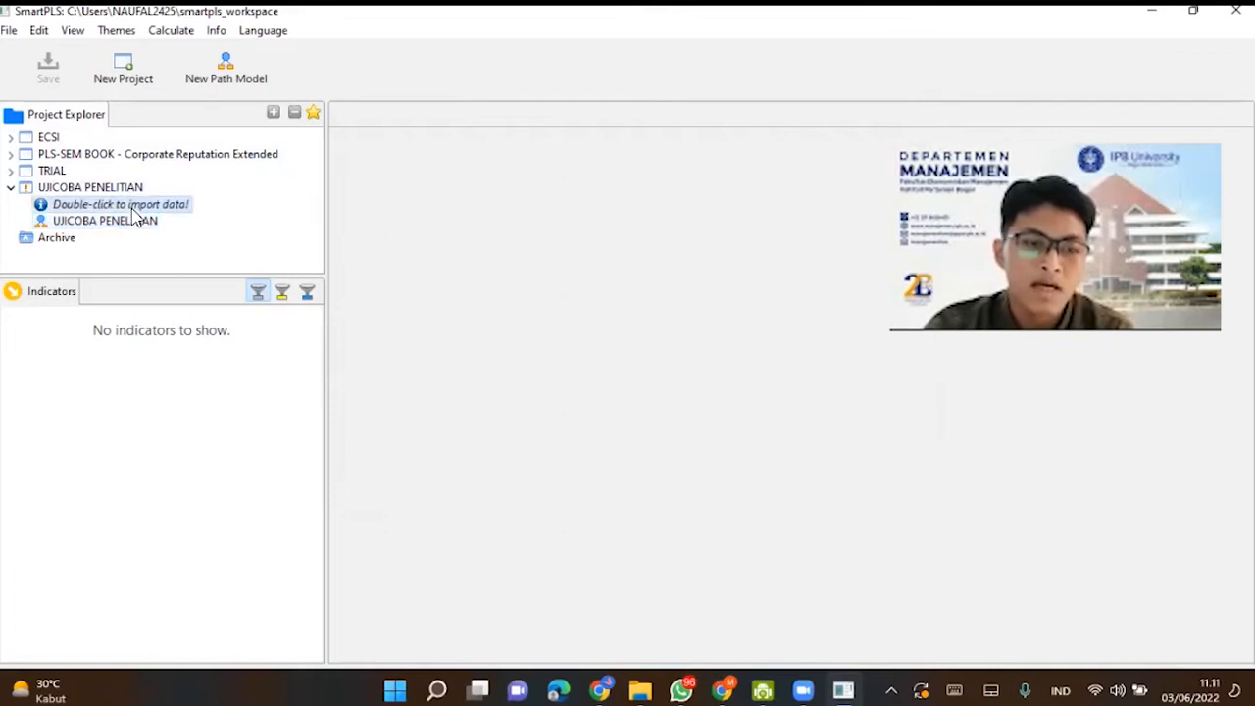
double_click(133, 208)
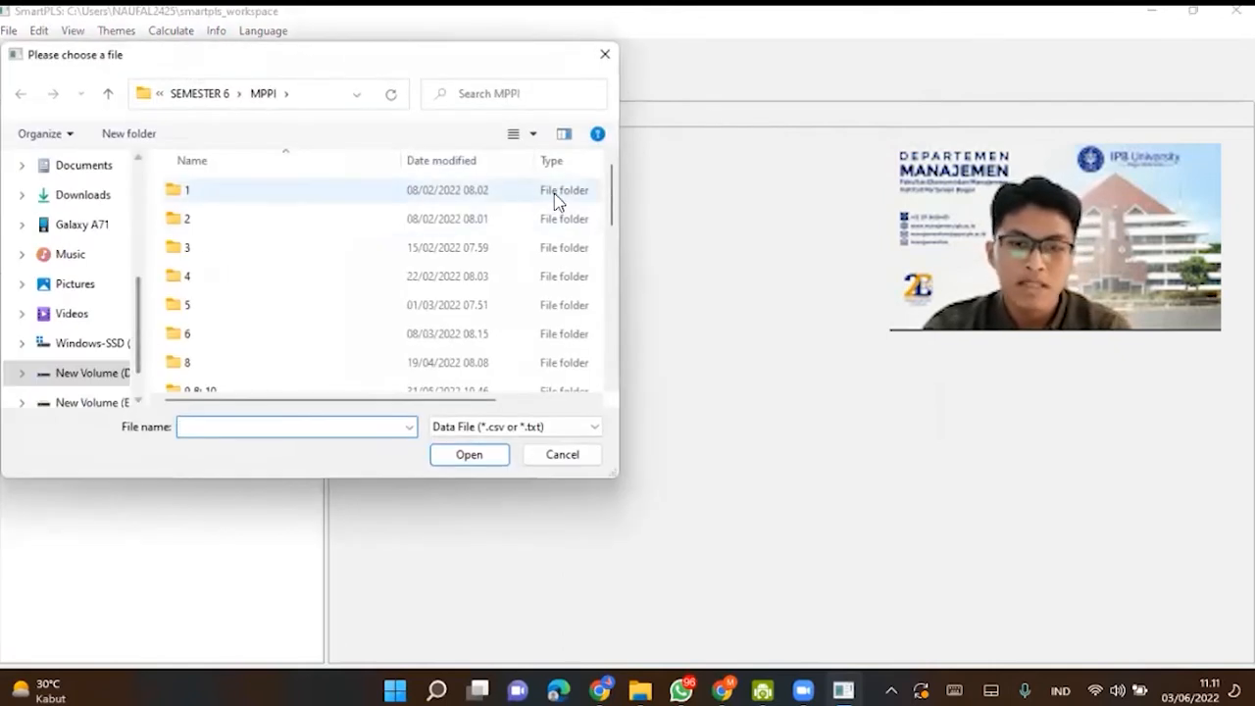
drag(611, 215, 612, 385)
double_click(496, 350)
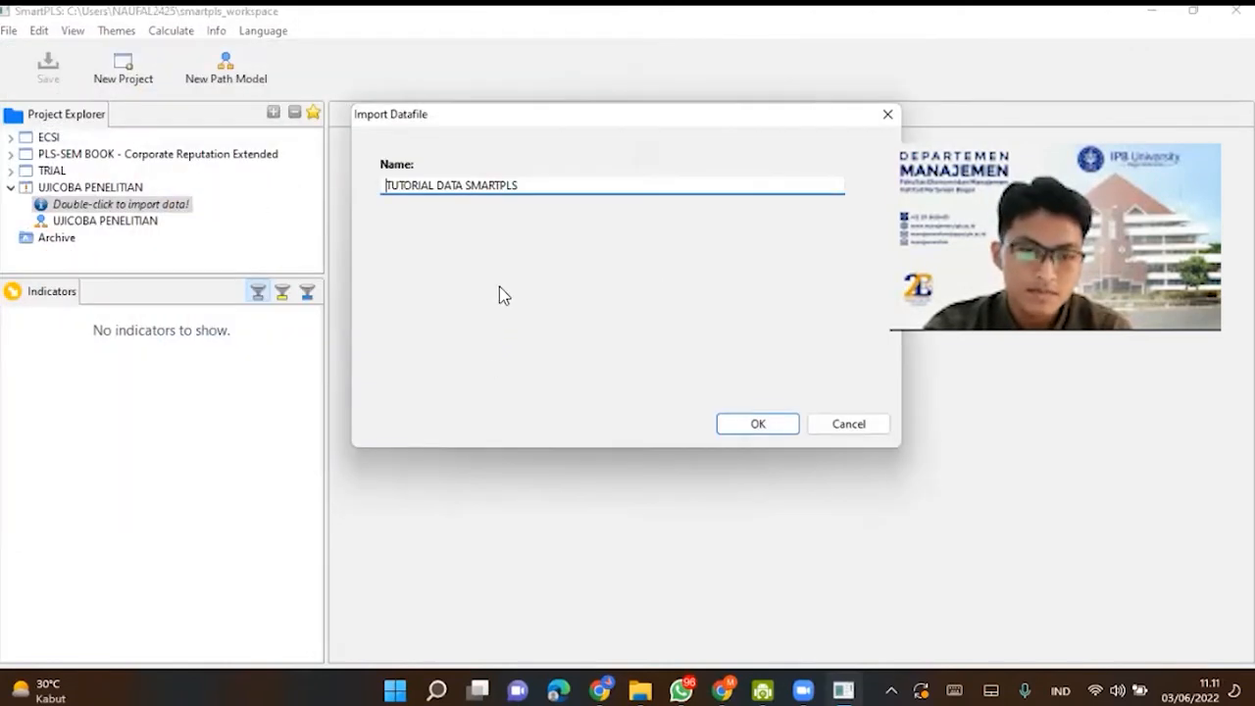
click(758, 424)
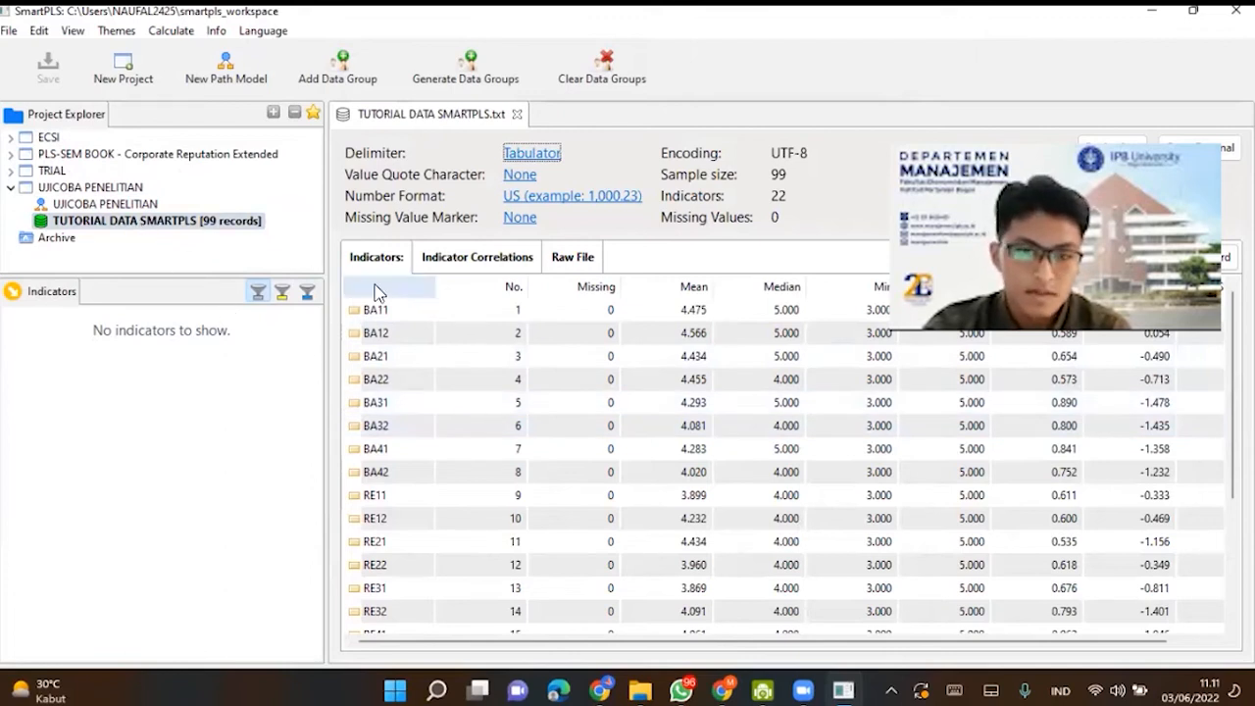
scroll(686, 461, down, 3)
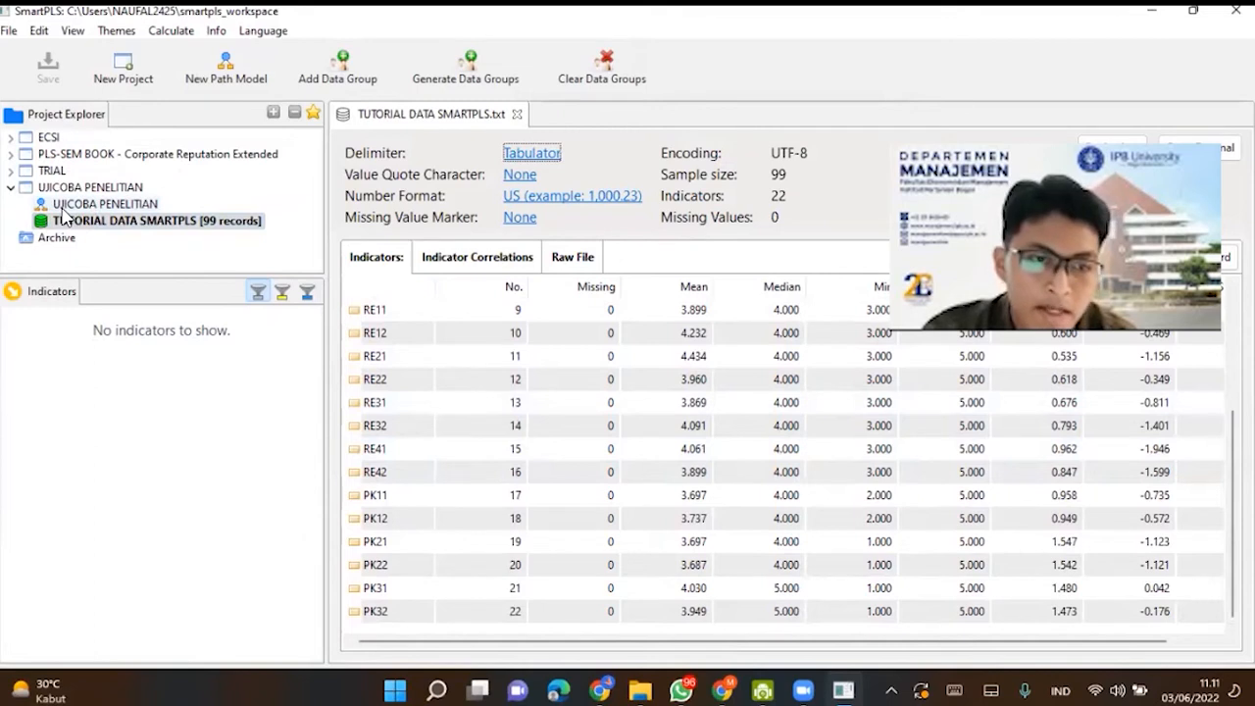
- Open the UJICOBA PENELITIAN path model and add indicators BA11 to BA42 to the canvas as one latent variable
double_click(64, 206)
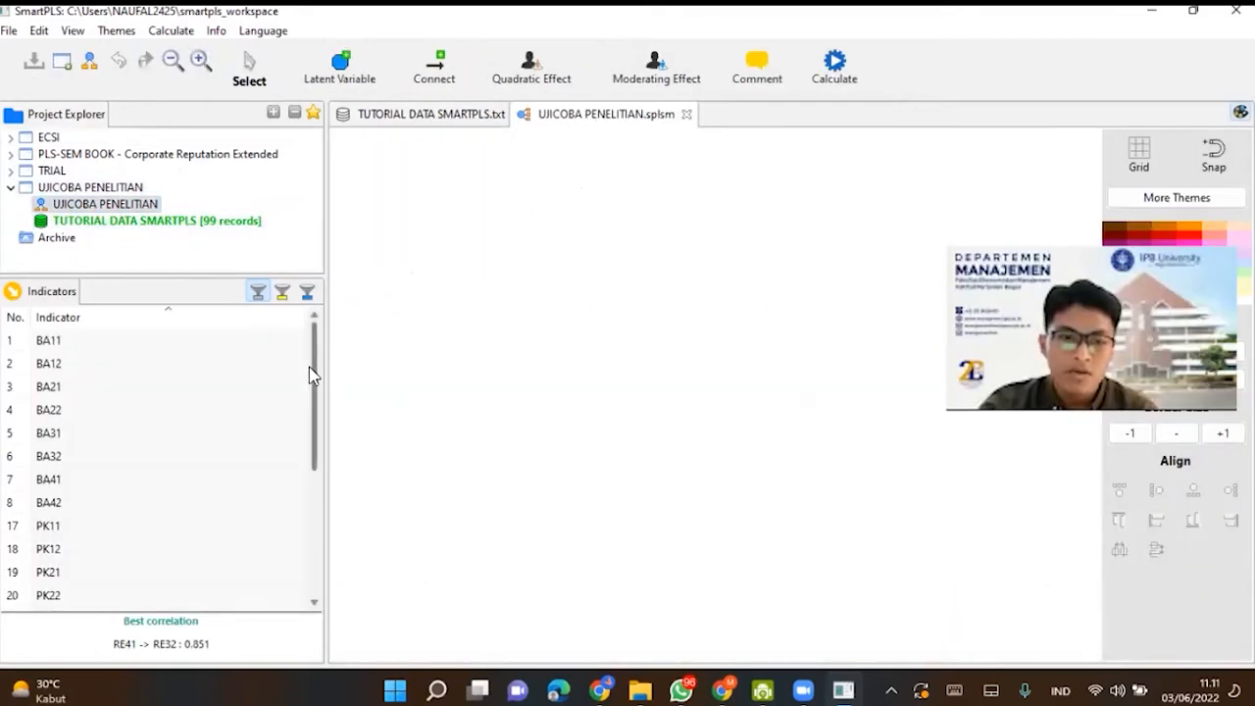
click(212, 347)
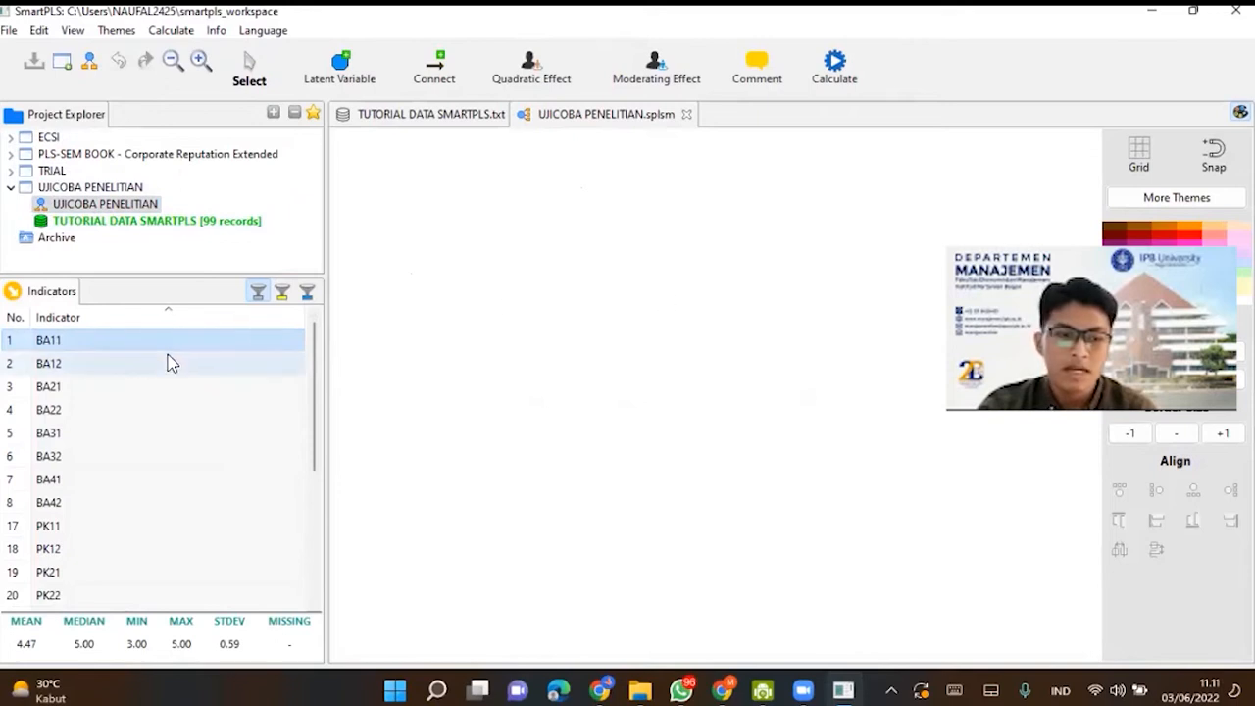
drag(177, 362, 135, 502)
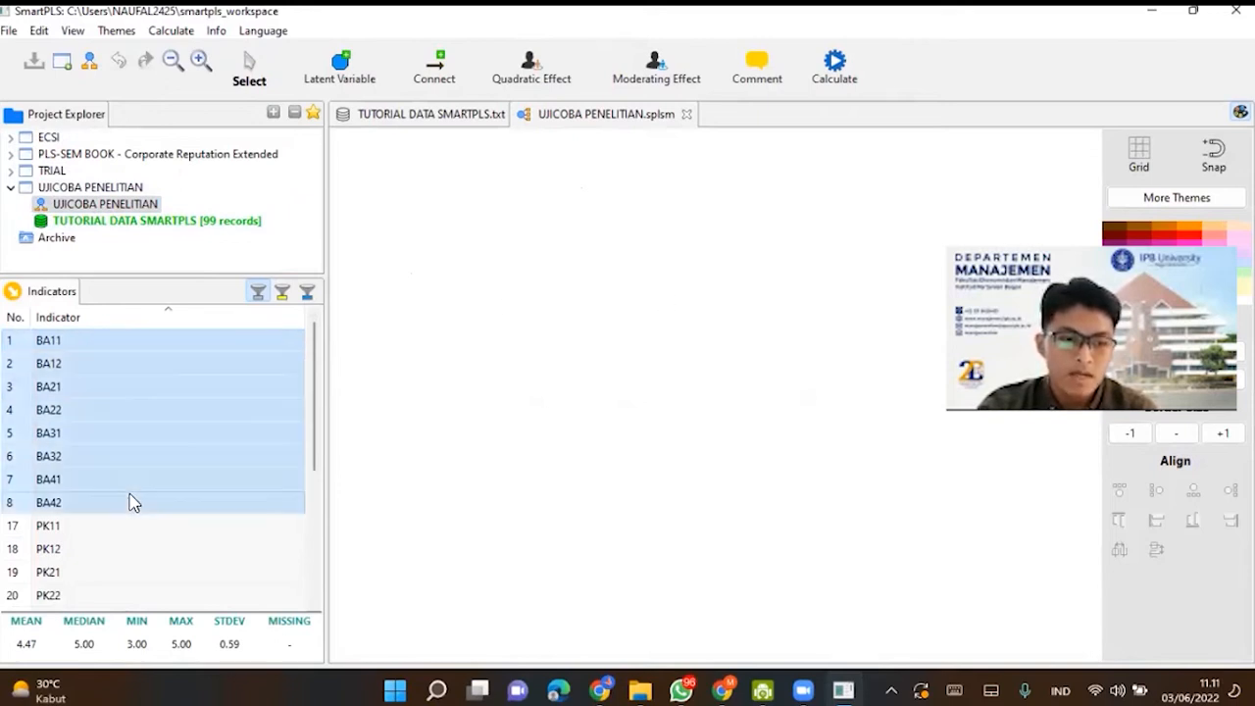
drag(233, 440, 554, 367)
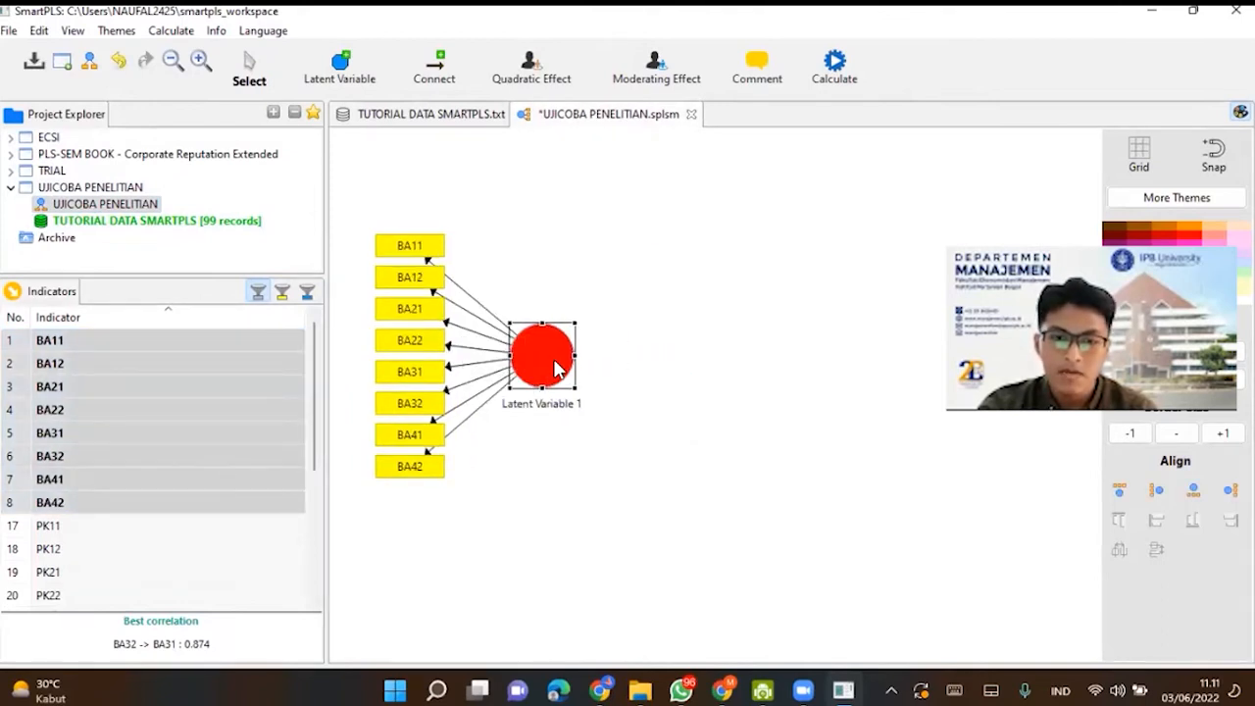
- Rename the latent variable with the BA indicators to Brand Ambassador
click(555, 421)
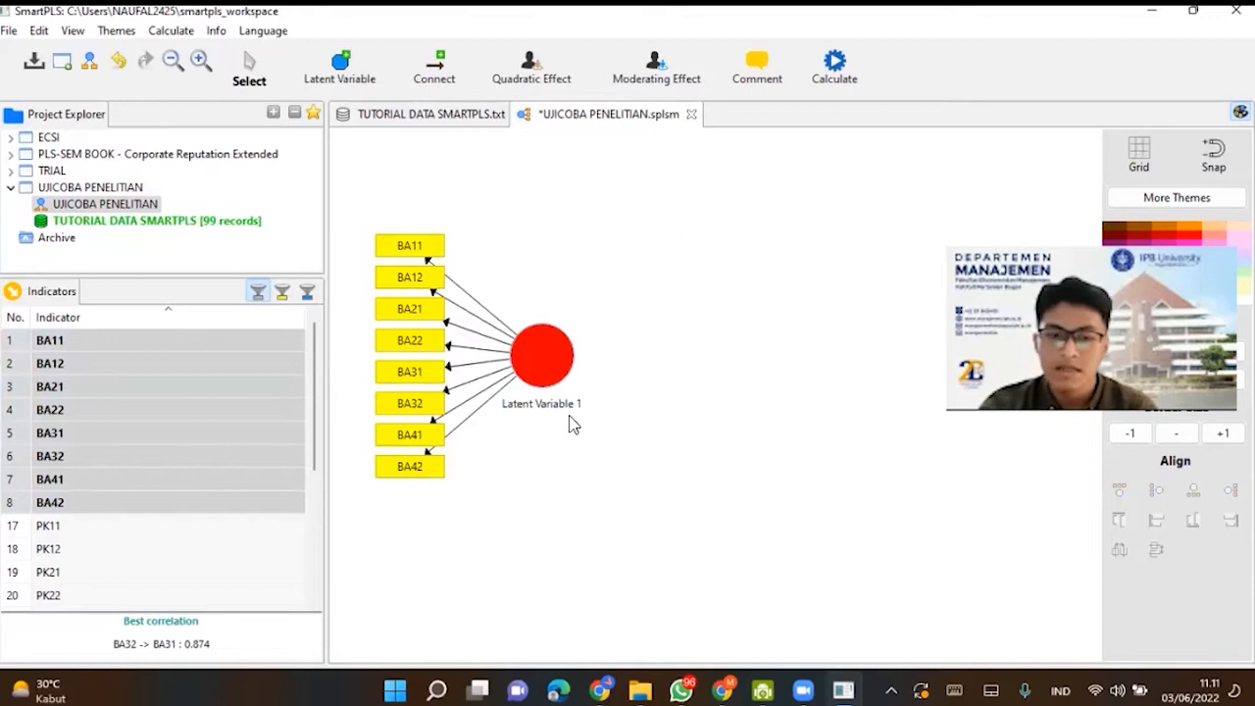
click(549, 359)
right_click(552, 363)
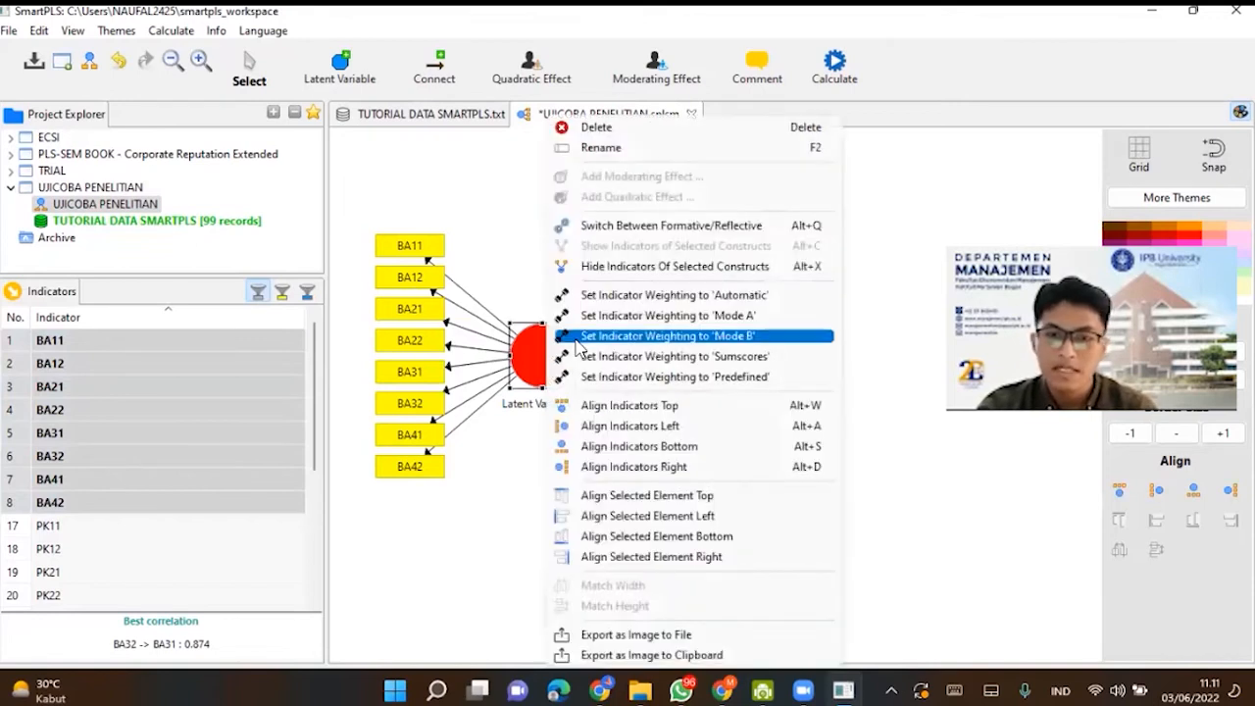
click(617, 148)
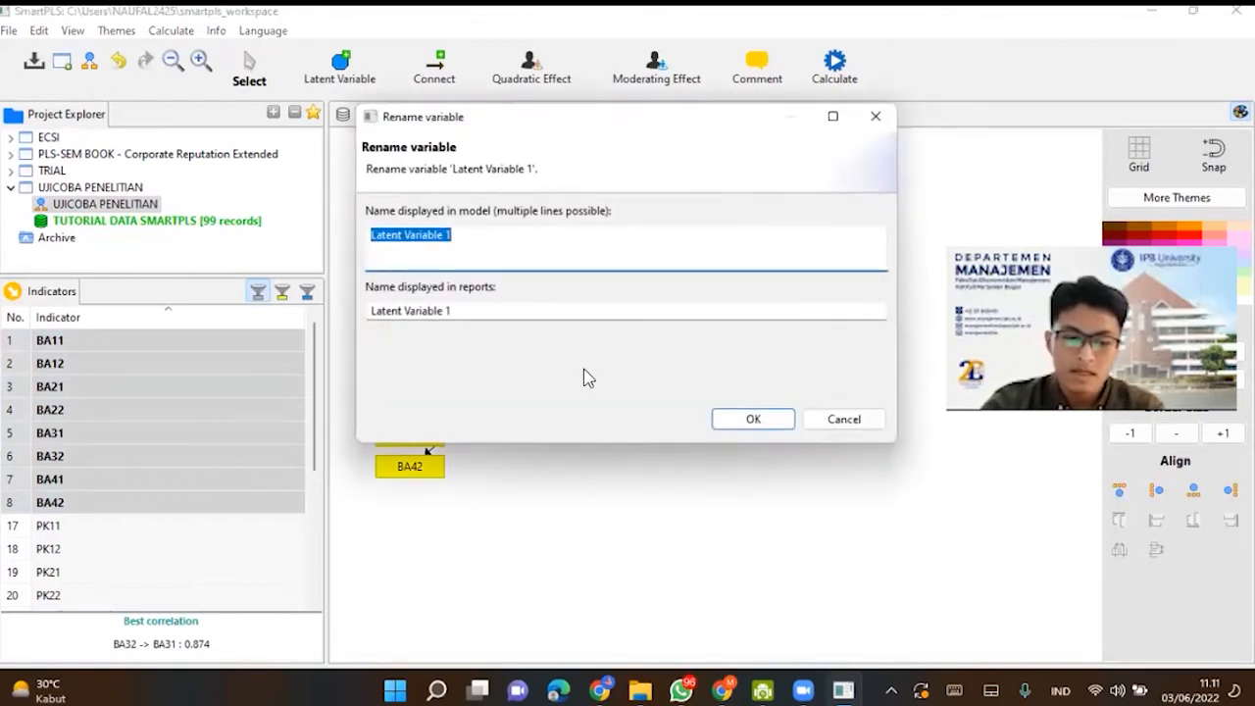
text(Brand Amba)
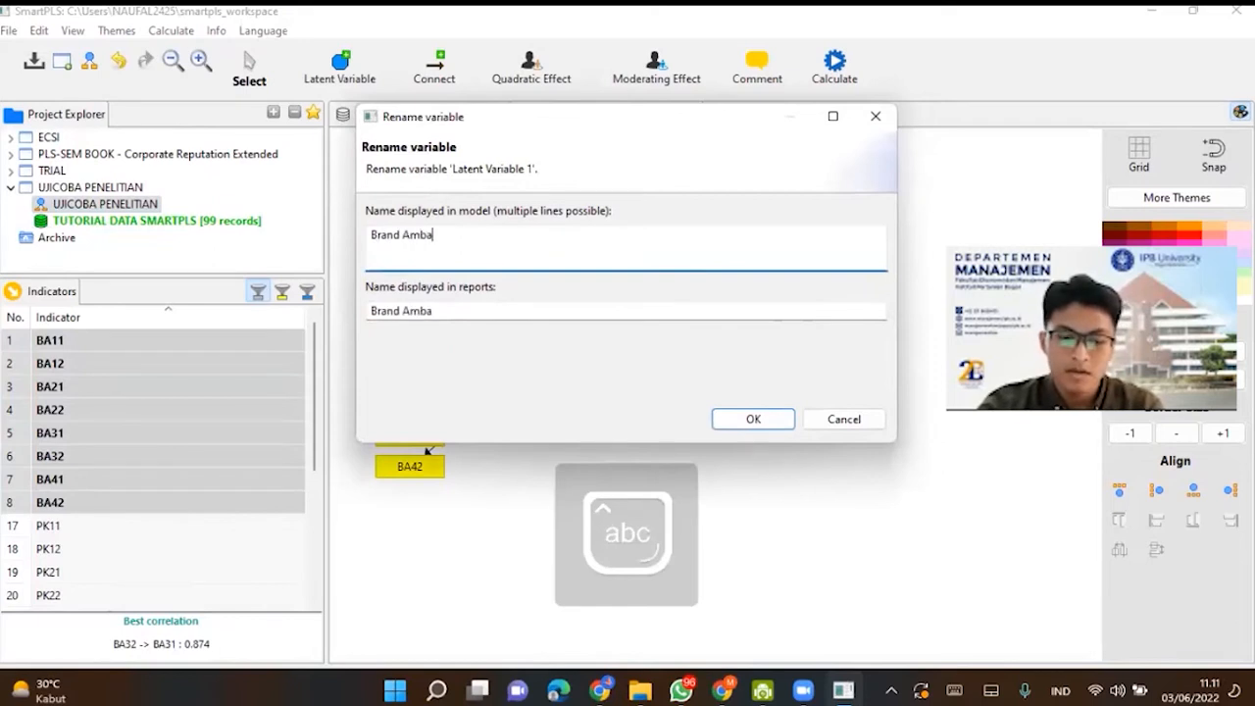
text(ssador)
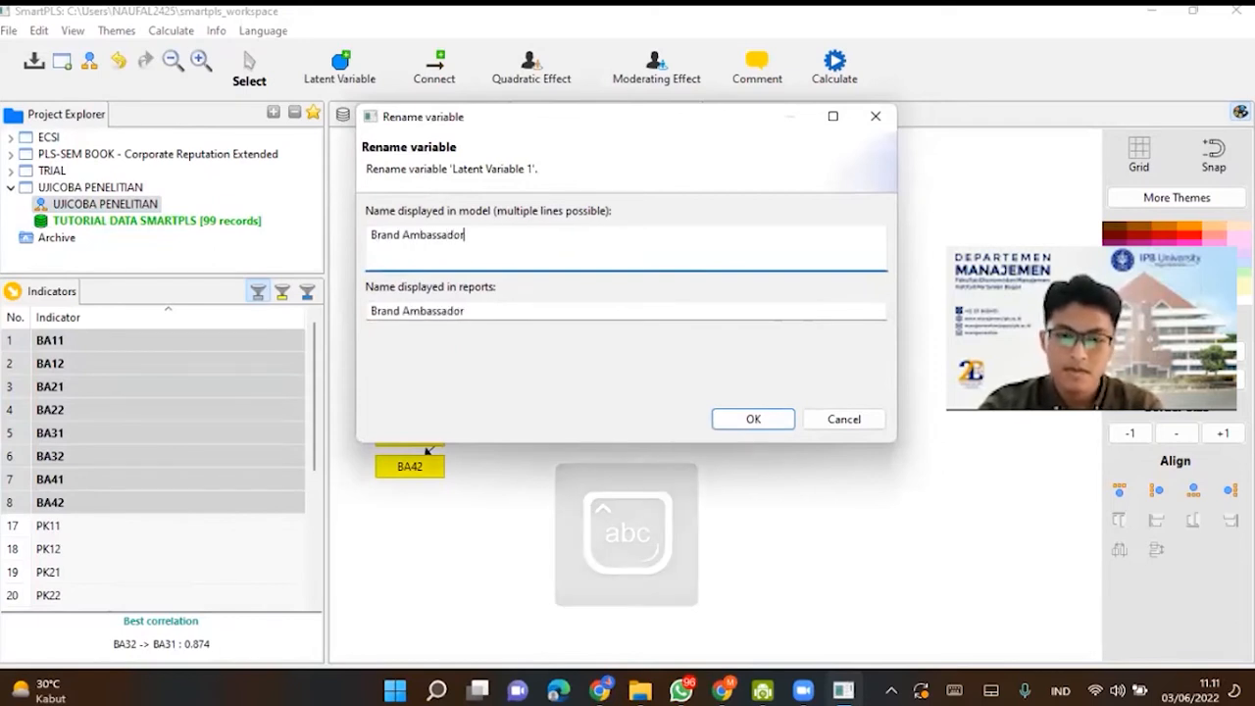
click(725, 422)
- Add indicators PK11 to PK32 as a second latent variable to the right of Brand Ambassador
drag(316, 409, 321, 492)
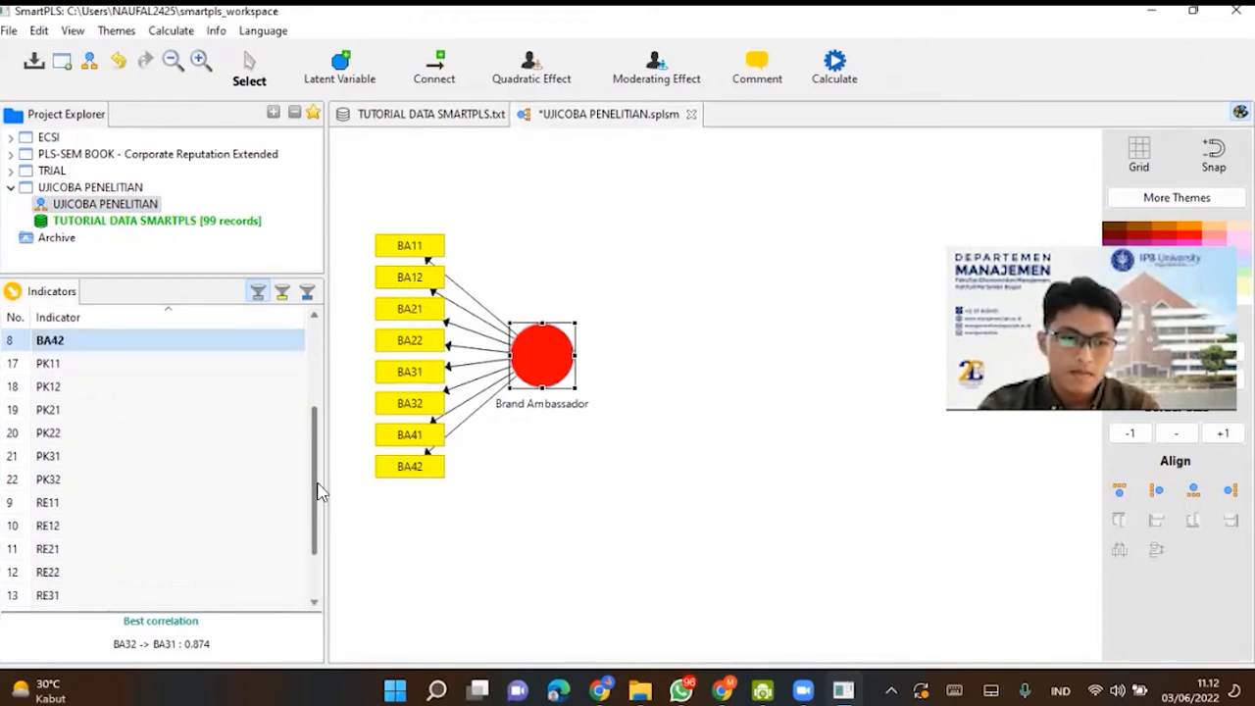
mouse_move(315, 460)
mouse_down()
mouse_move(307, 513)
mouse_move(314, 420)
mouse_move(309, 442)
mouse_up()
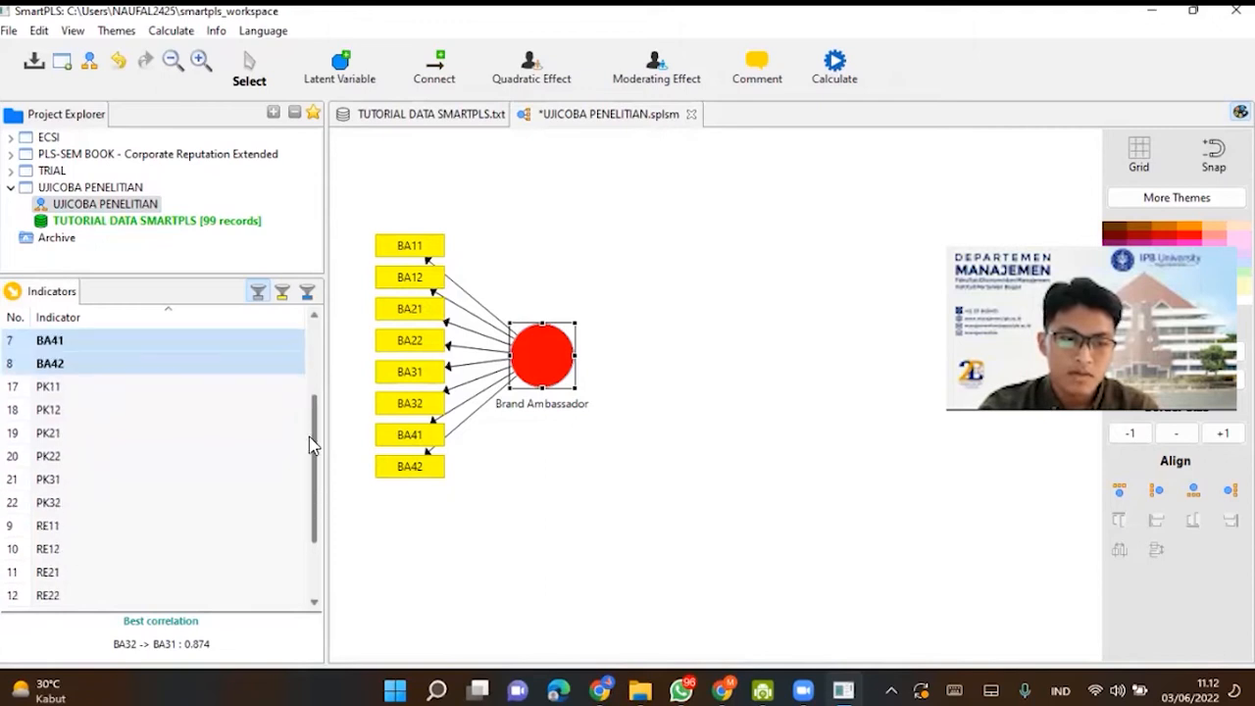
drag(196, 390, 202, 411)
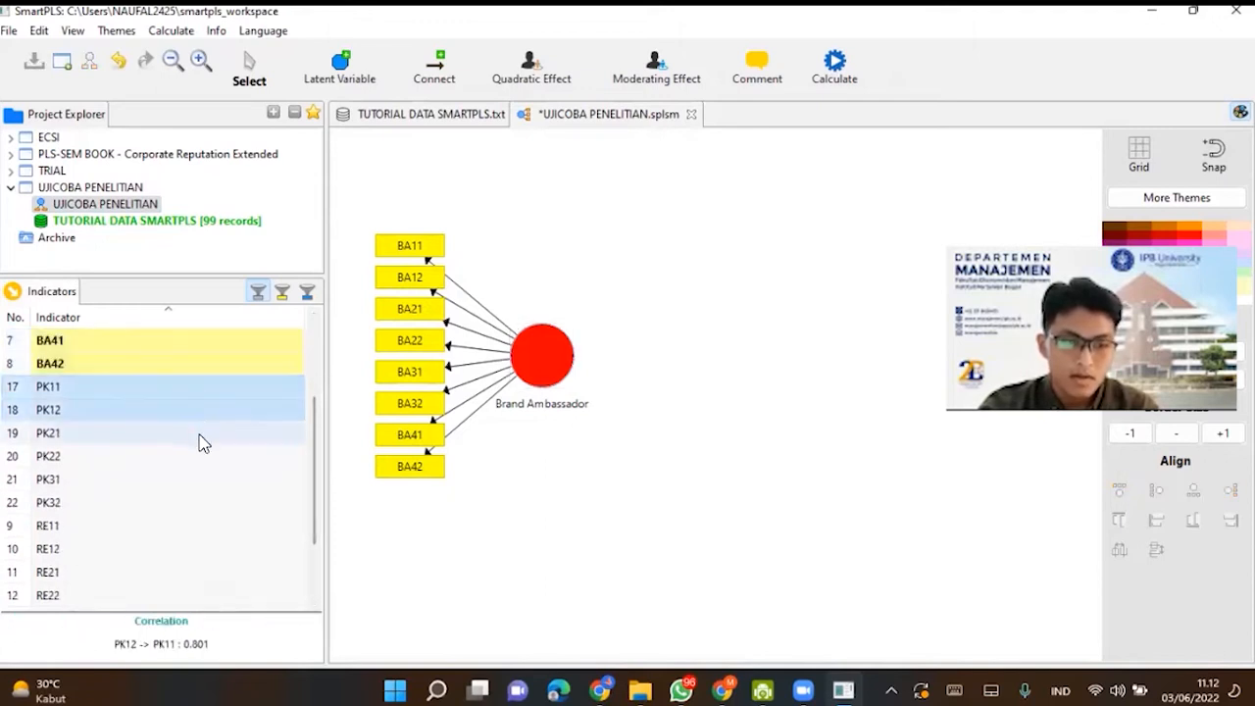
shift+click(169, 506)
drag(238, 451, 891, 373)
click(916, 411)
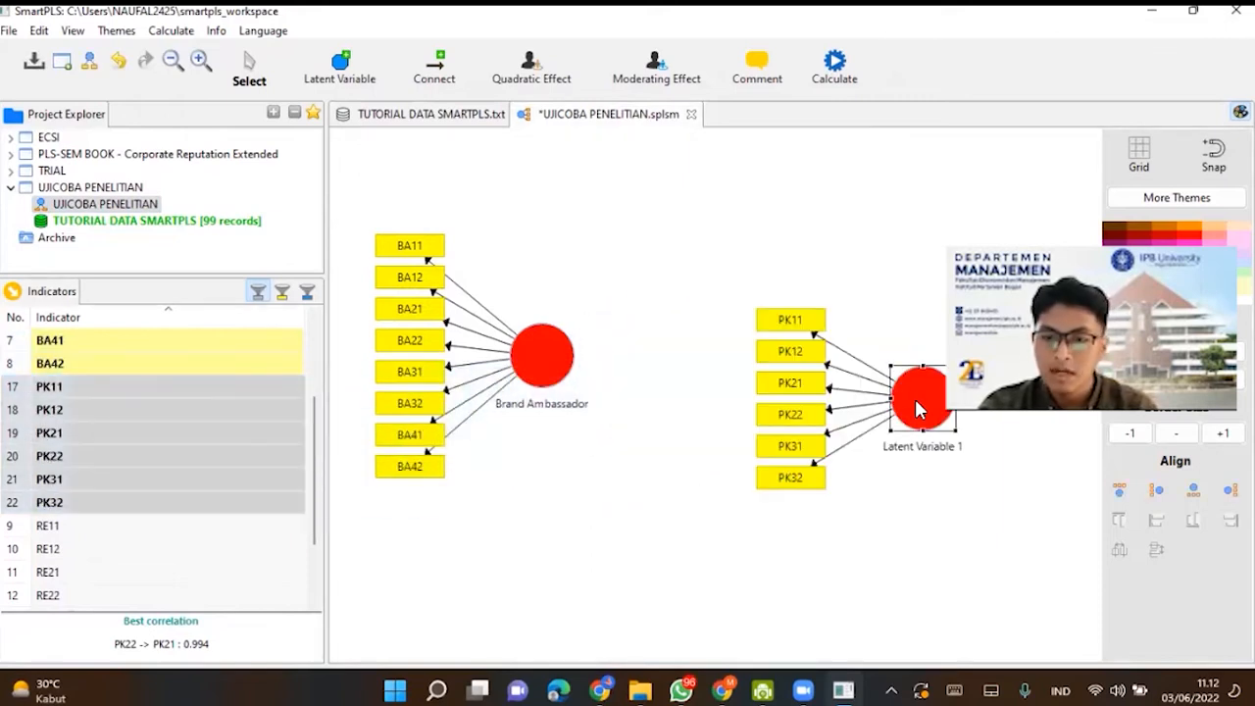
- Align the PK indicators to the right of their latent variable and move the construct closer to Brand Ambassador, slightly below it
right_click(918, 402)
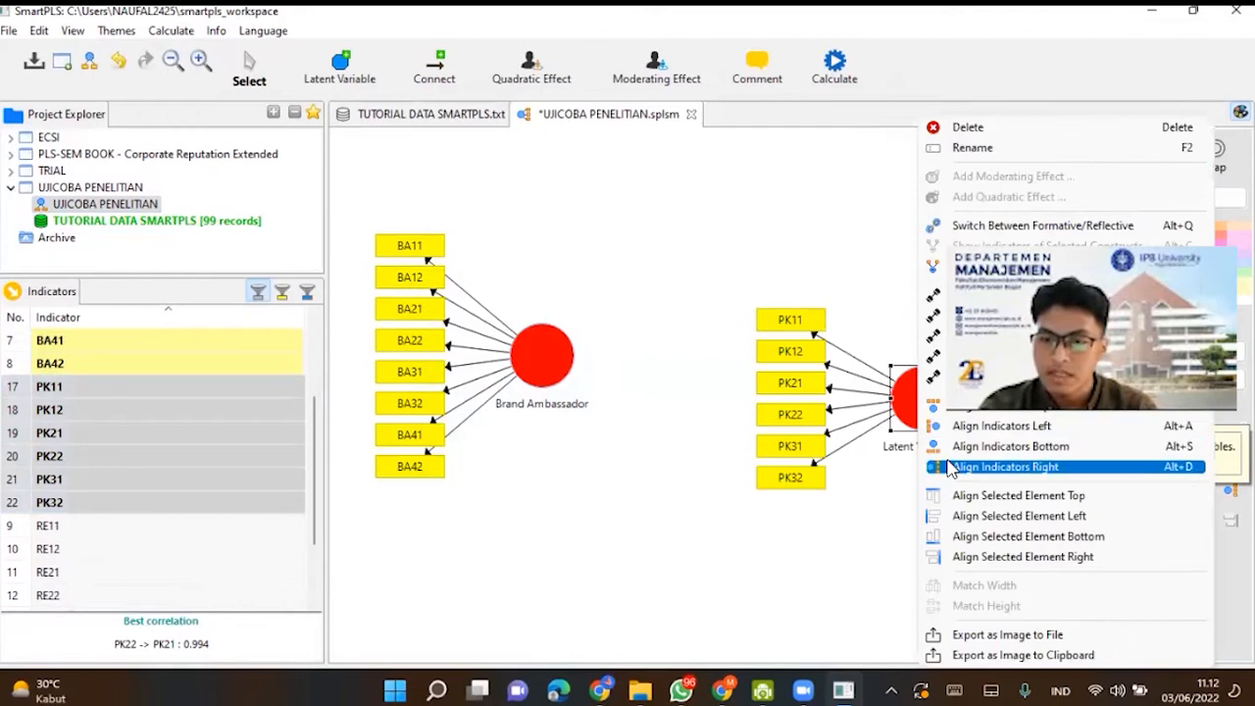
click(1005, 466)
drag(918, 392, 736, 467)
- Rename the latent variable with the PK indicators to Persepsi Konsumen
right_click(737, 463)
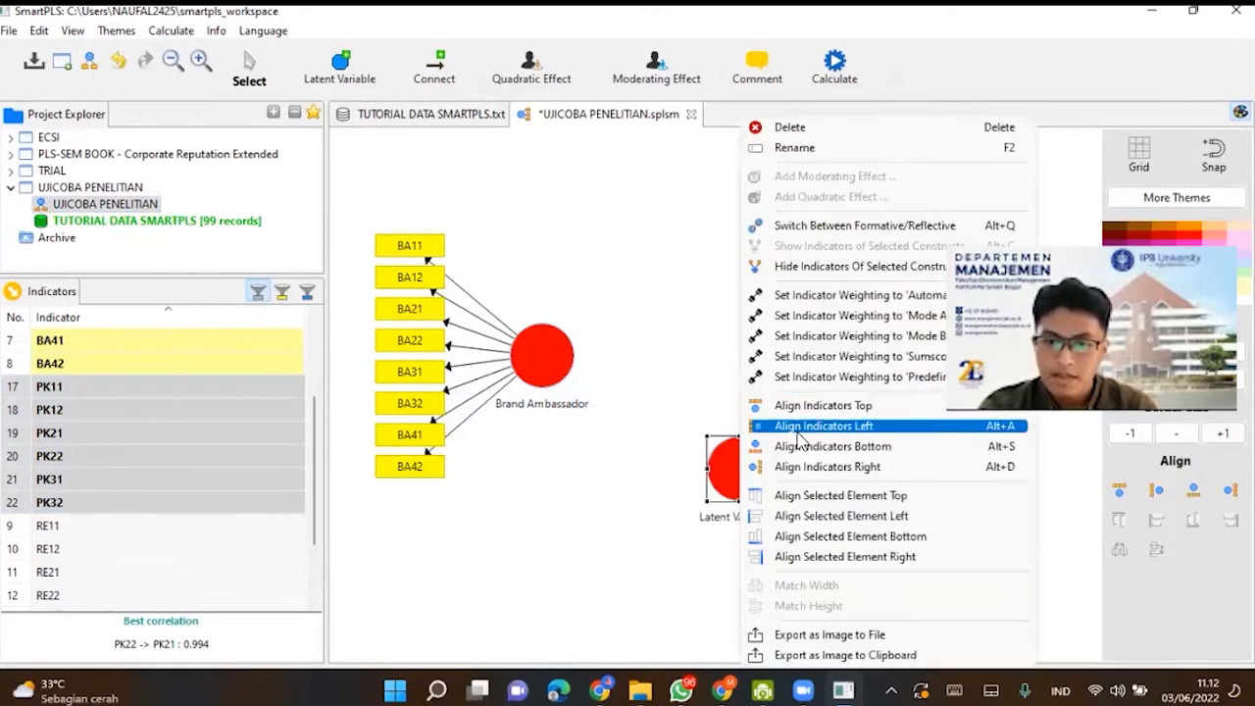
click(796, 147)
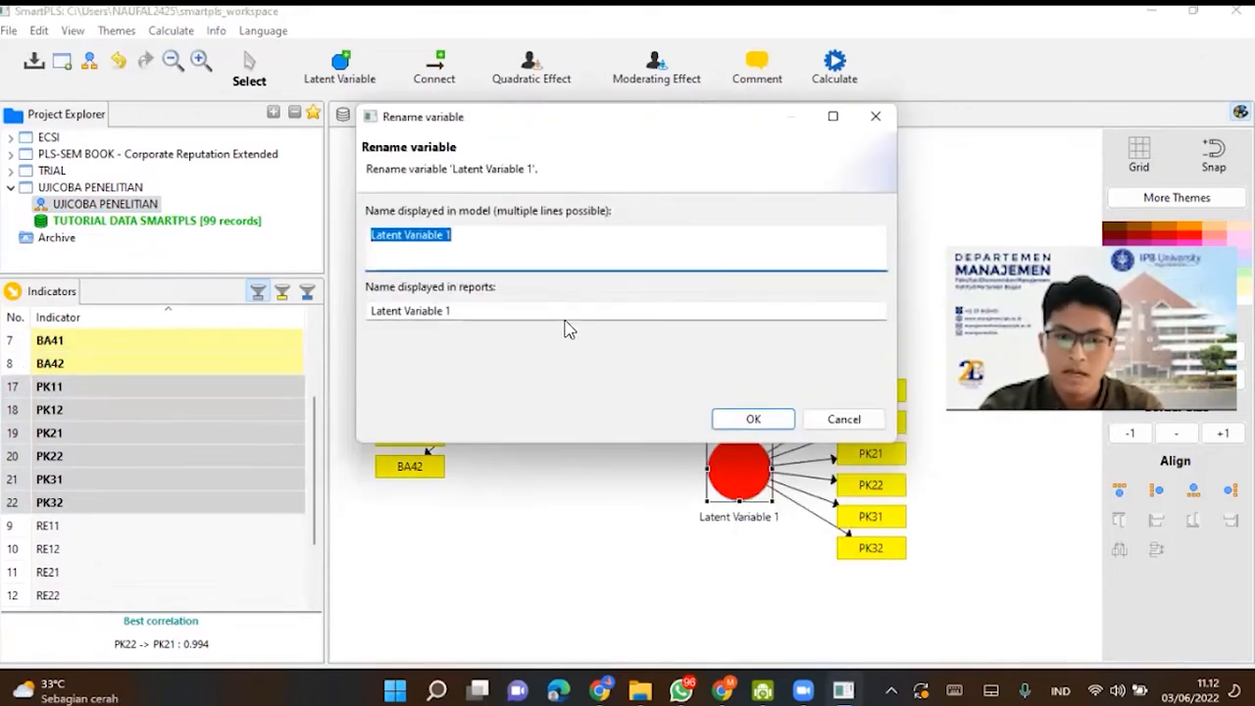
key(Caps_Lock)
text(P)
key(Caps_Lock)
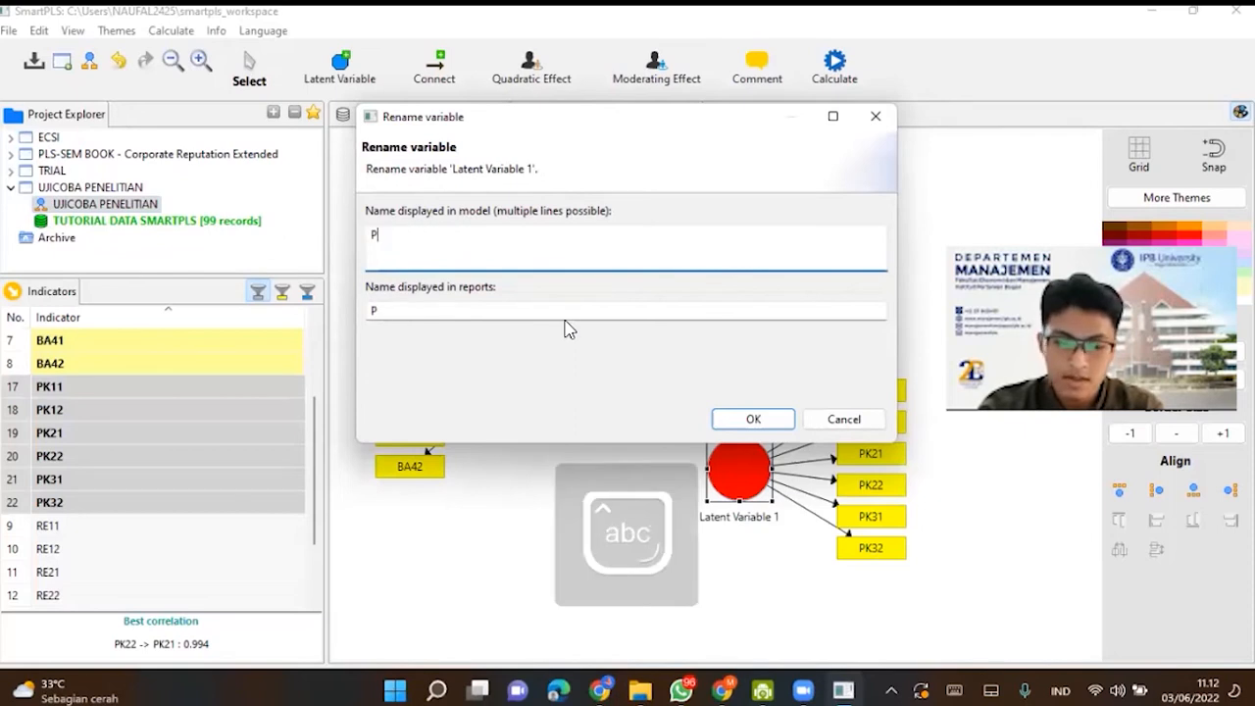
text(ersepsi)
key(Caps_Lock)
text(K)
key(Caps_Lock)
text(onsumen)
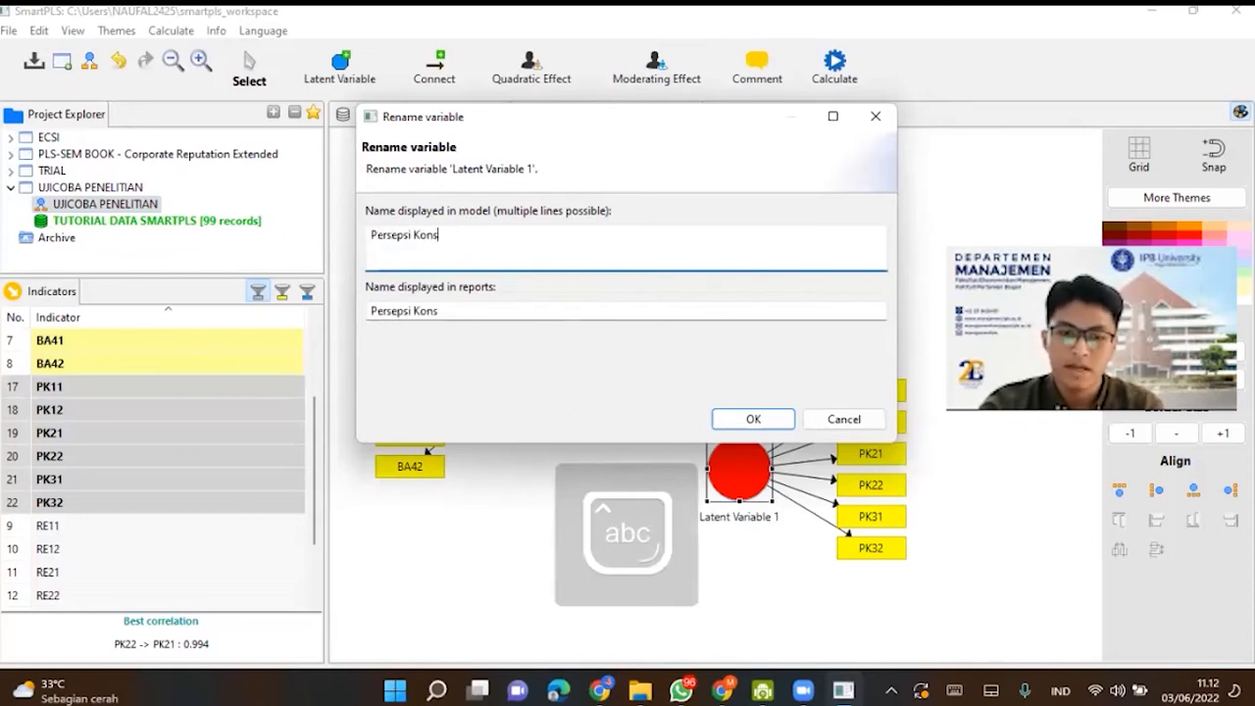
click(753, 418)
- Add indicators RE11 to RE42 as a third latent variable above Persepsi Konsumen and align its indicators on top
drag(313, 488, 313, 538)
click(214, 439)
drag(218, 454, 180, 597)
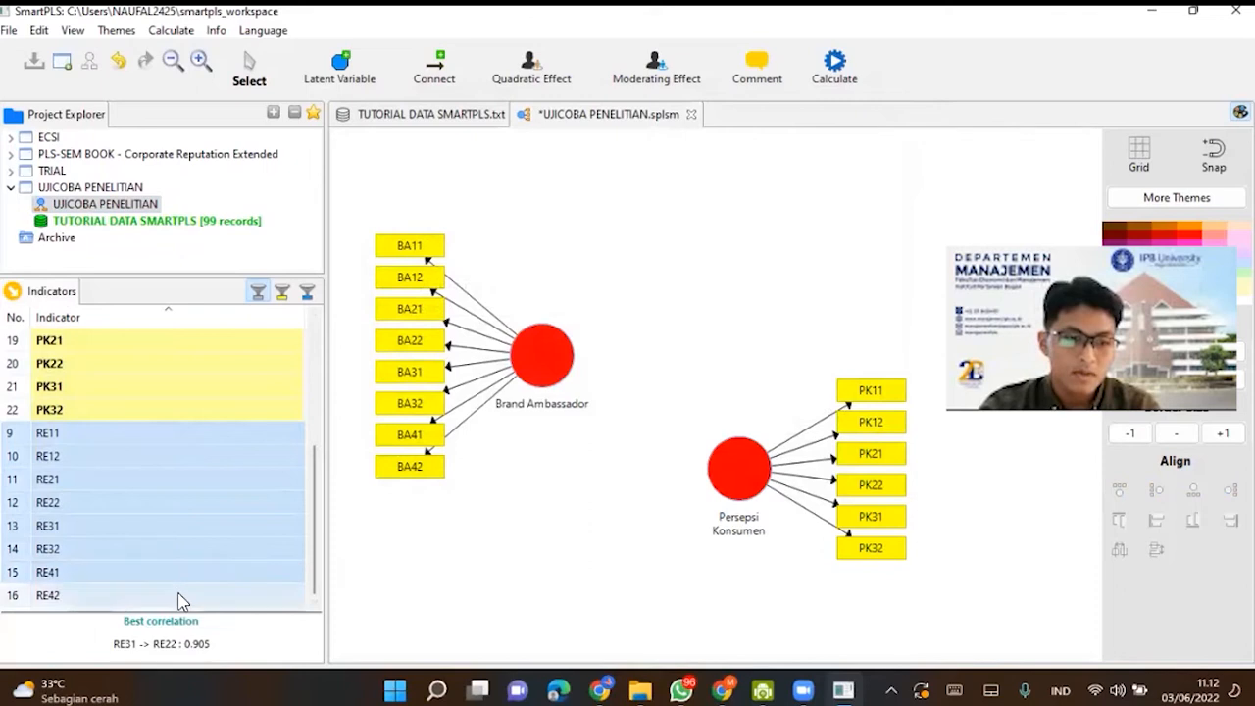
drag(207, 521, 780, 280)
right_click(779, 292)
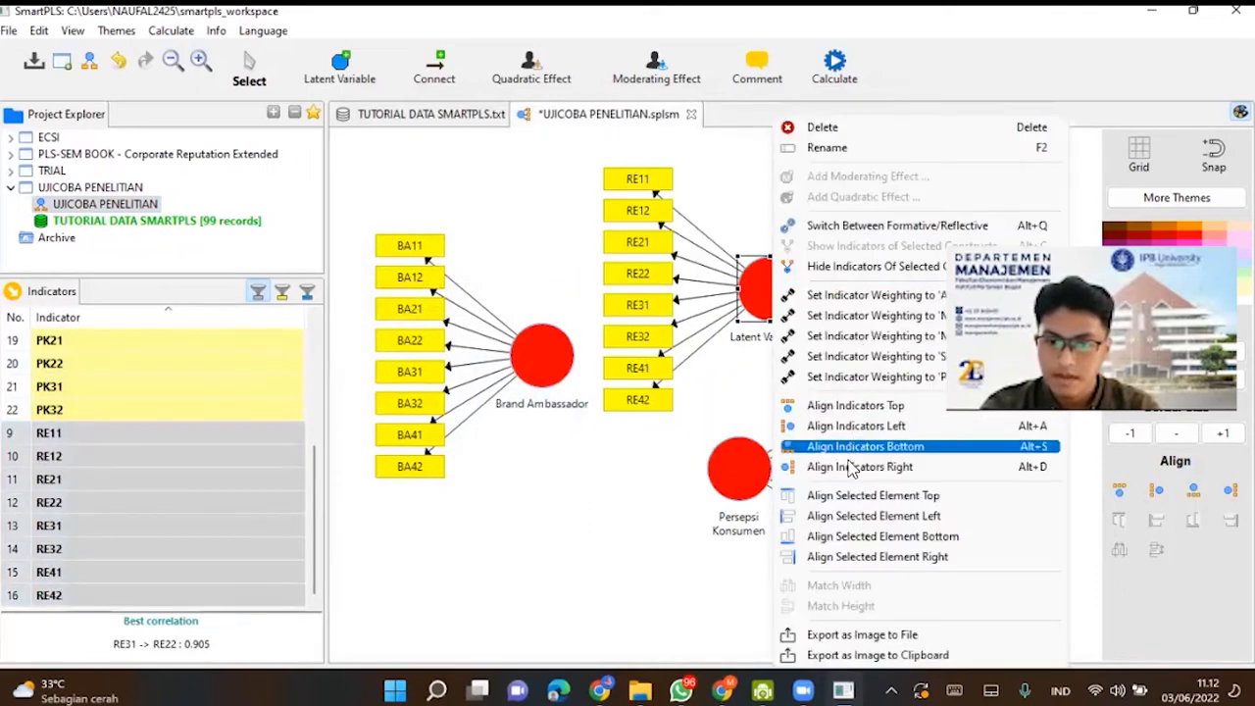
click(850, 410)
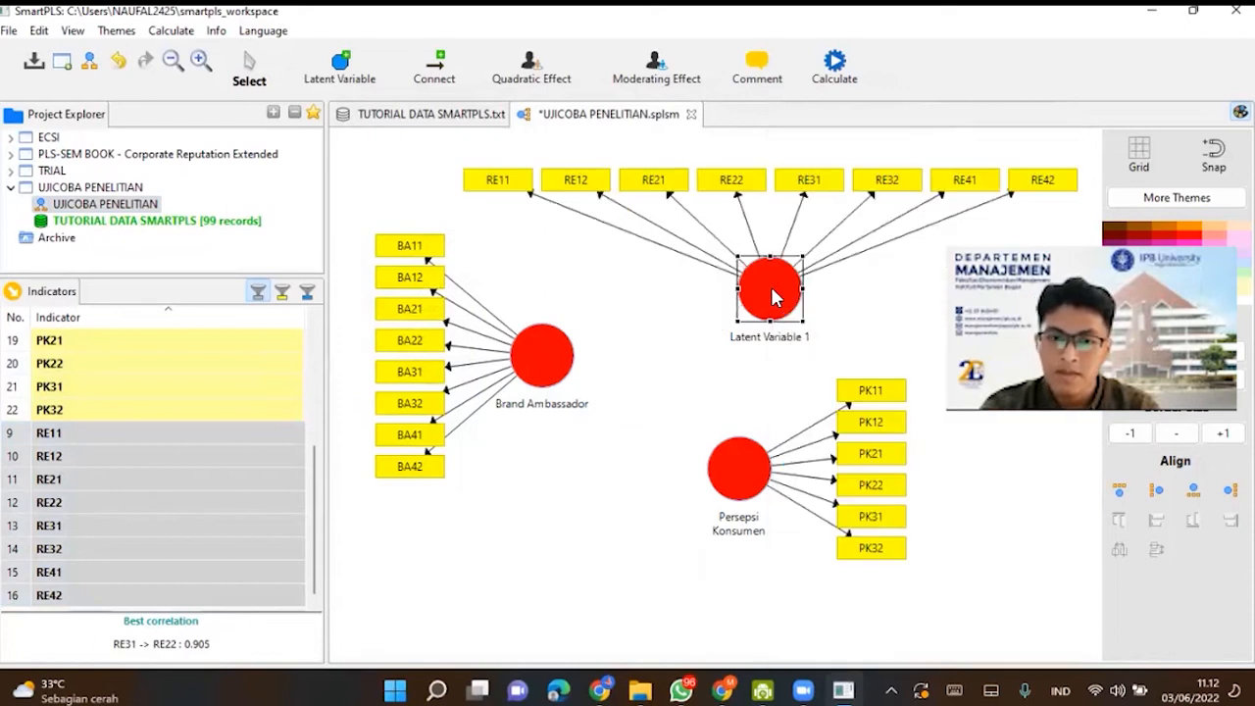
- Rename the latent variable with the RE indicators to Repositioning
right_click(713, 296)
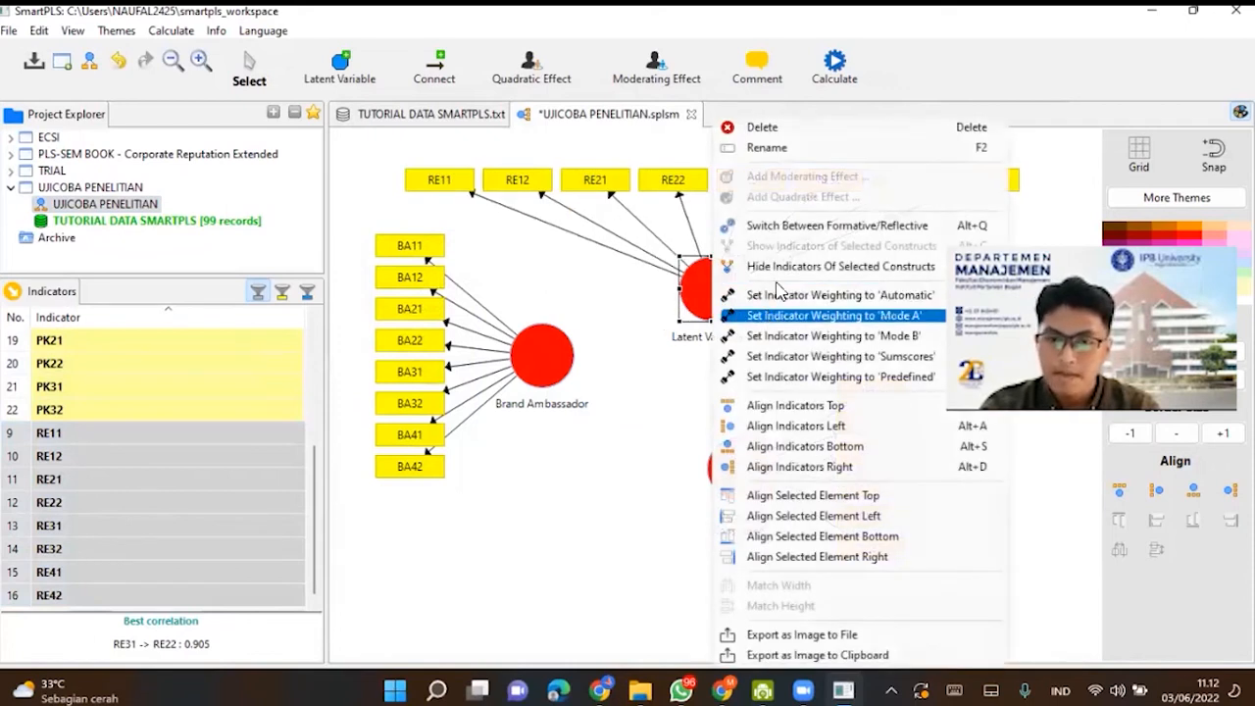
click(767, 148)
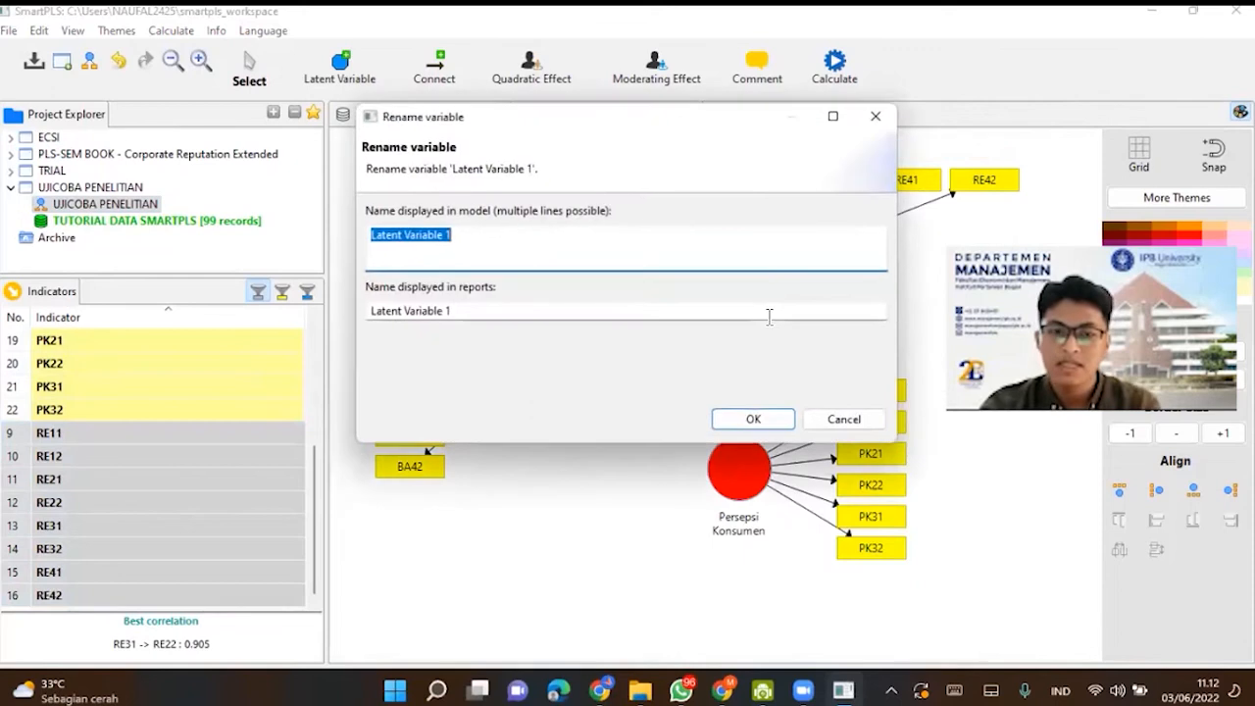
key(Caps_Lock)
text(R)
key(Caps_Lock)
text(eloso)
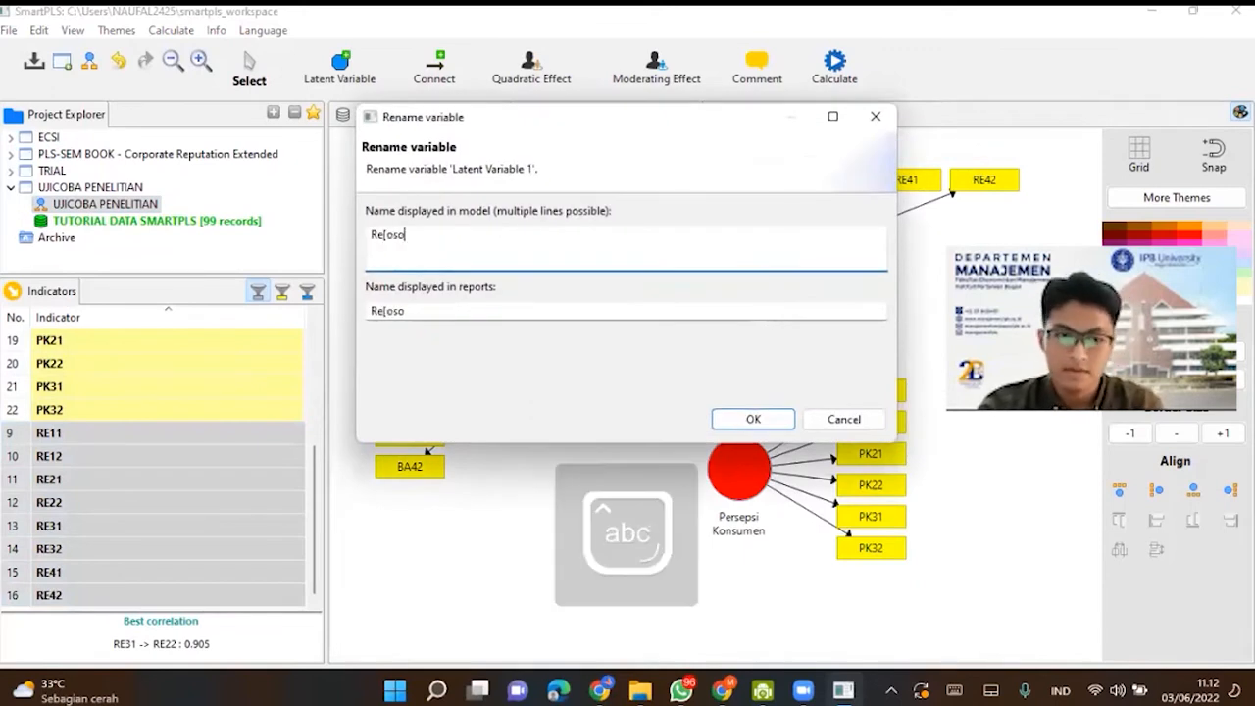
text(positi)
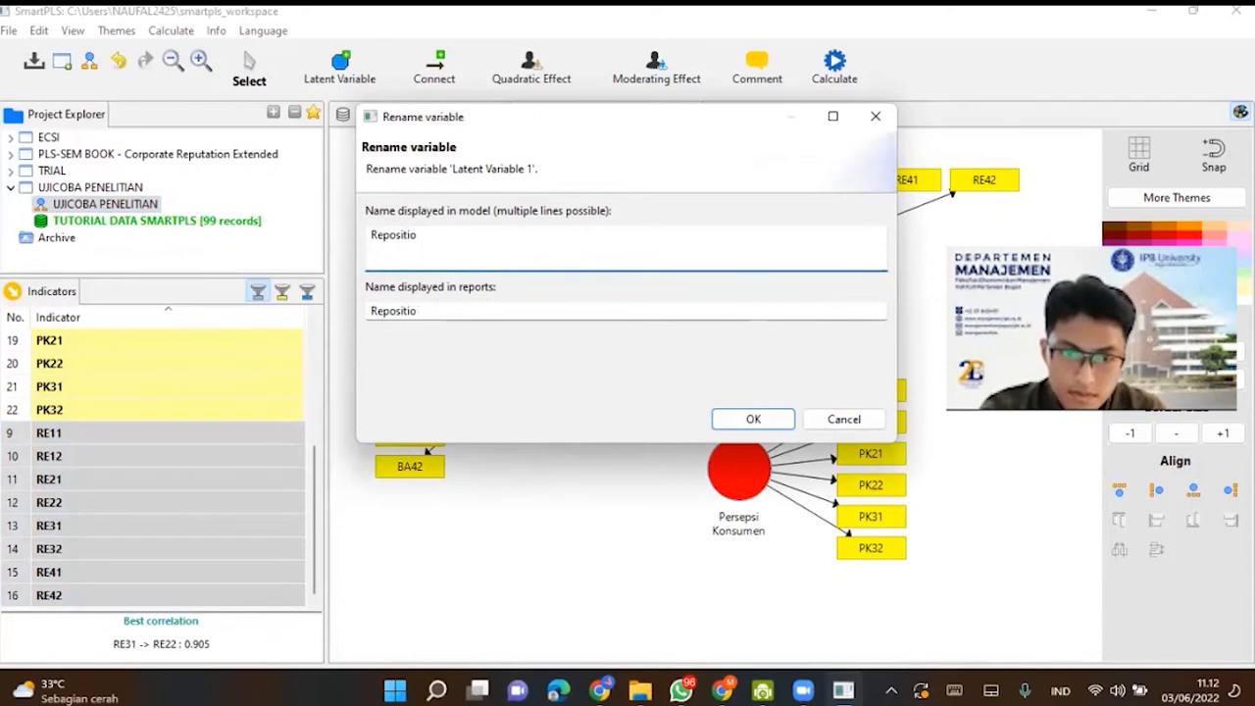
text(oning)
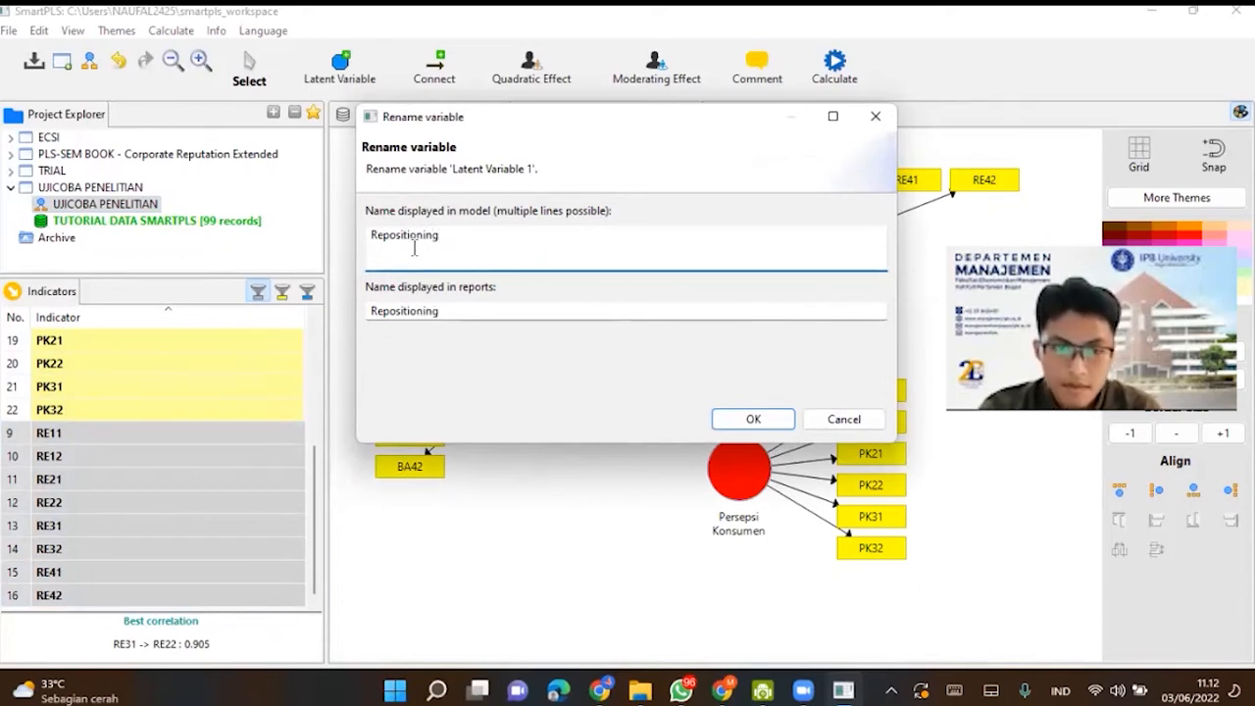
click(753, 418)
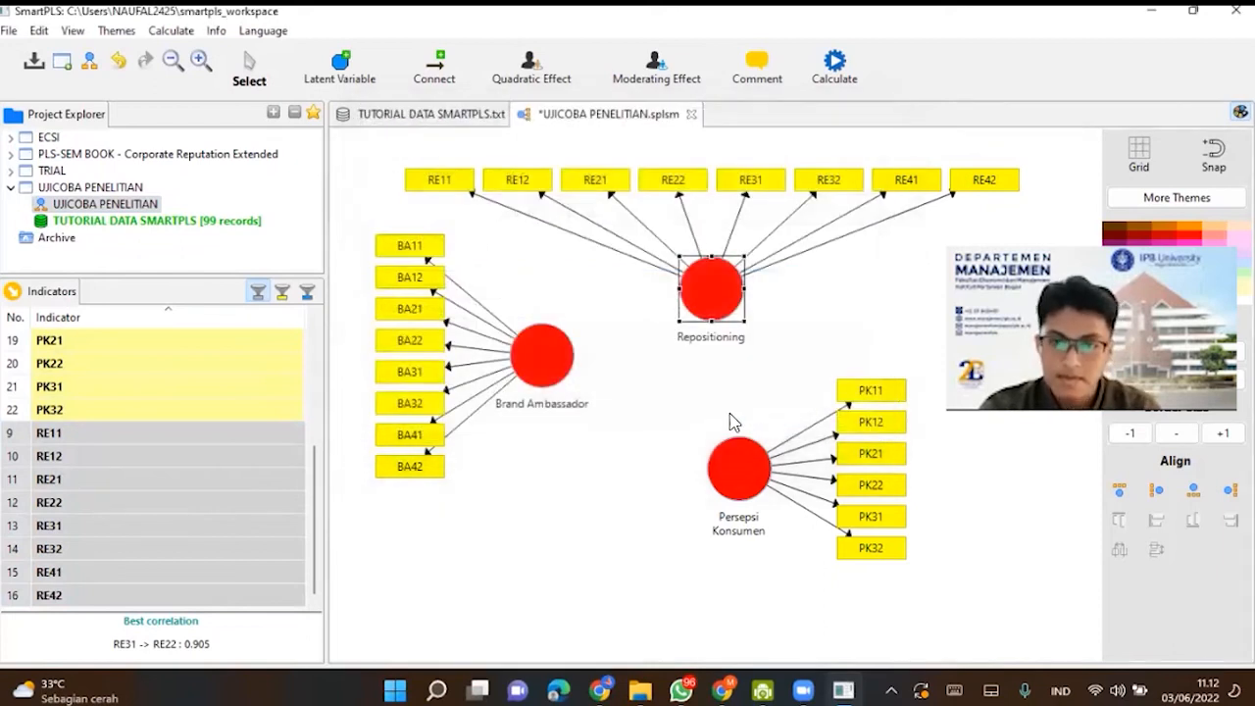
- Rearrange the constructs as a triangle, with Repositioning directly above Persepsi Konsumen and Brand Ambassador to the left at mid-height between them
click(730, 491)
drag(730, 491, 720, 520)
click(522, 412)
drag(729, 496, 707, 481)
click(938, 373)
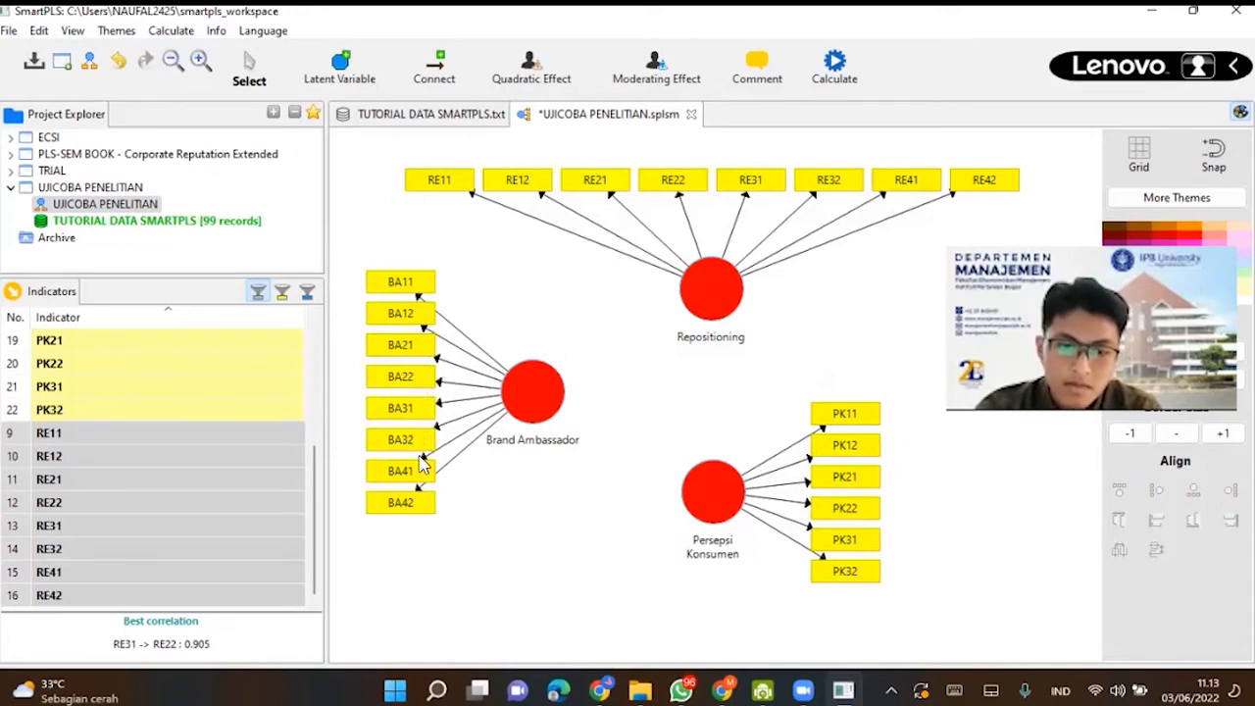
drag(529, 402, 526, 418)
click(551, 326)
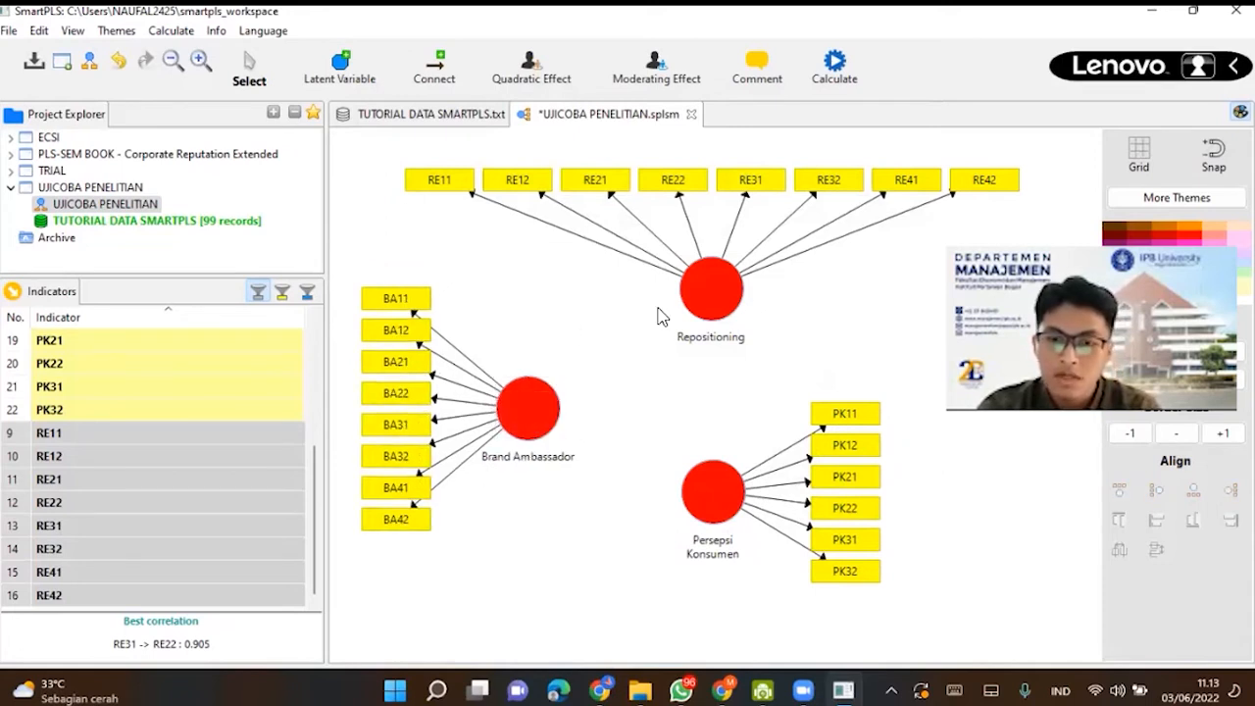
drag(699, 301, 678, 321)
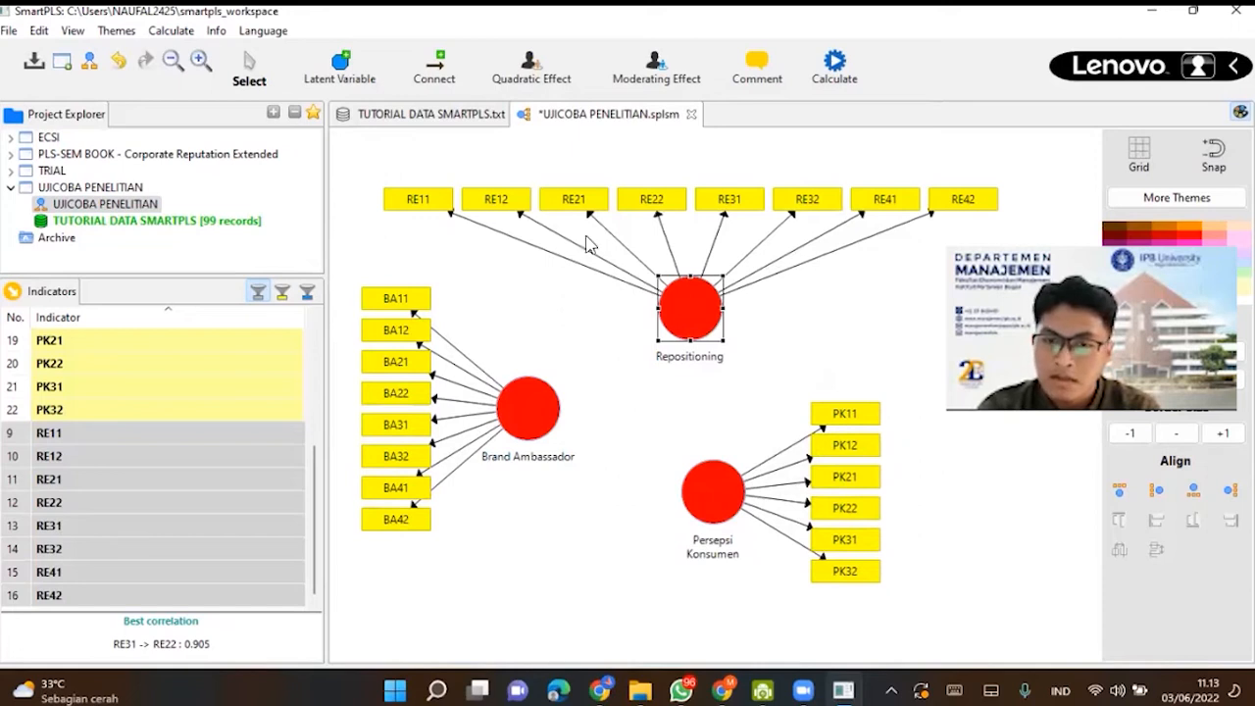
drag(709, 492, 688, 505)
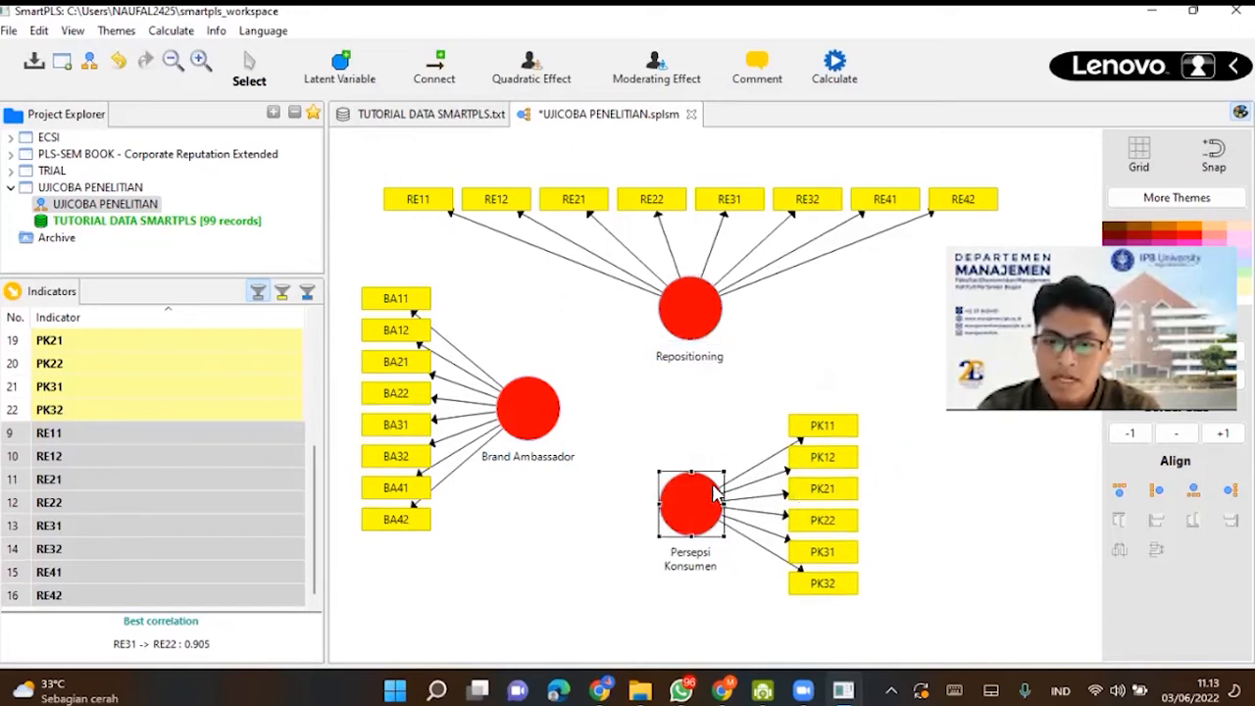
click(922, 309)
- Connect Brand Ambassador to Repositioning and to Persepsi Konsumen, and Persepsi Konsumen to Repositioning
mouse_move(502, 394)
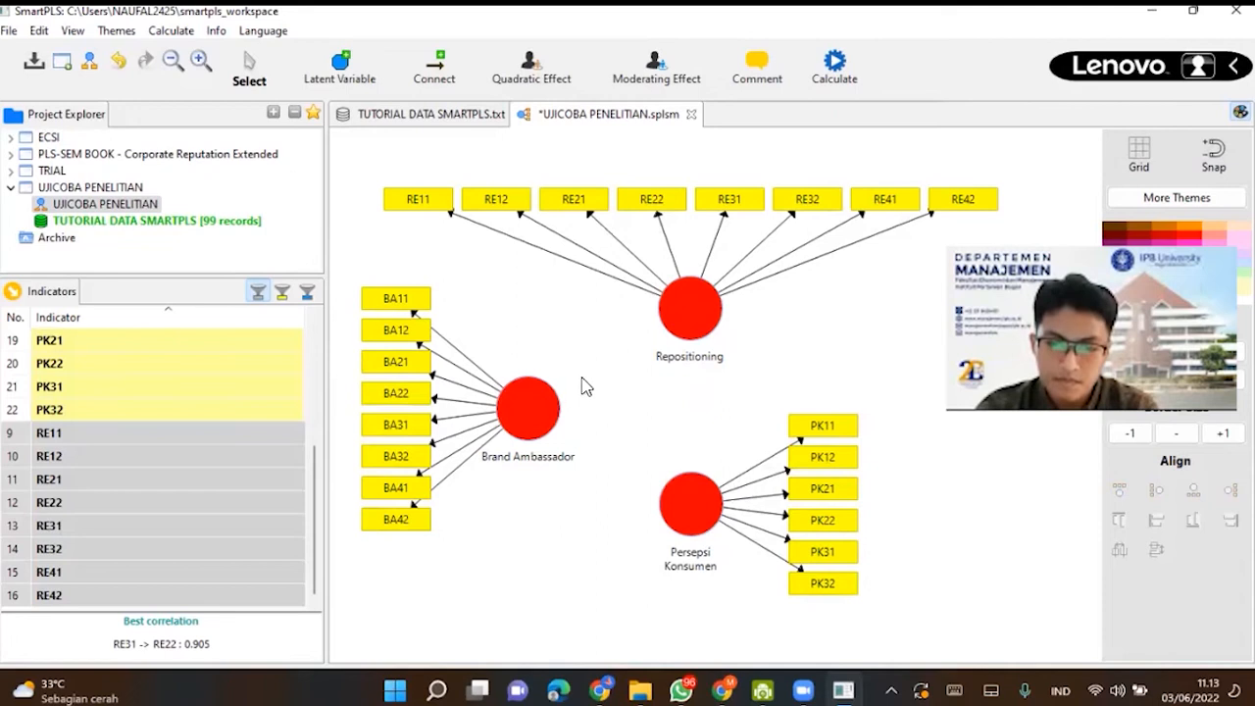
click(438, 79)
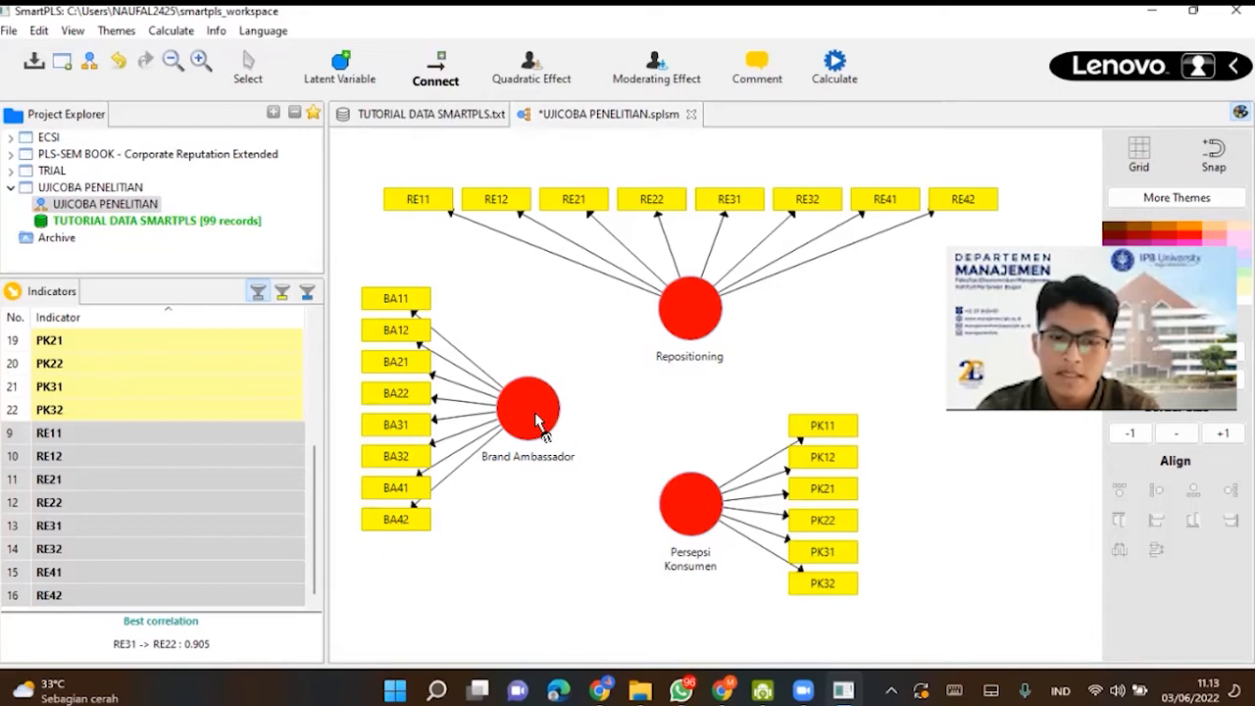
drag(549, 409, 671, 332)
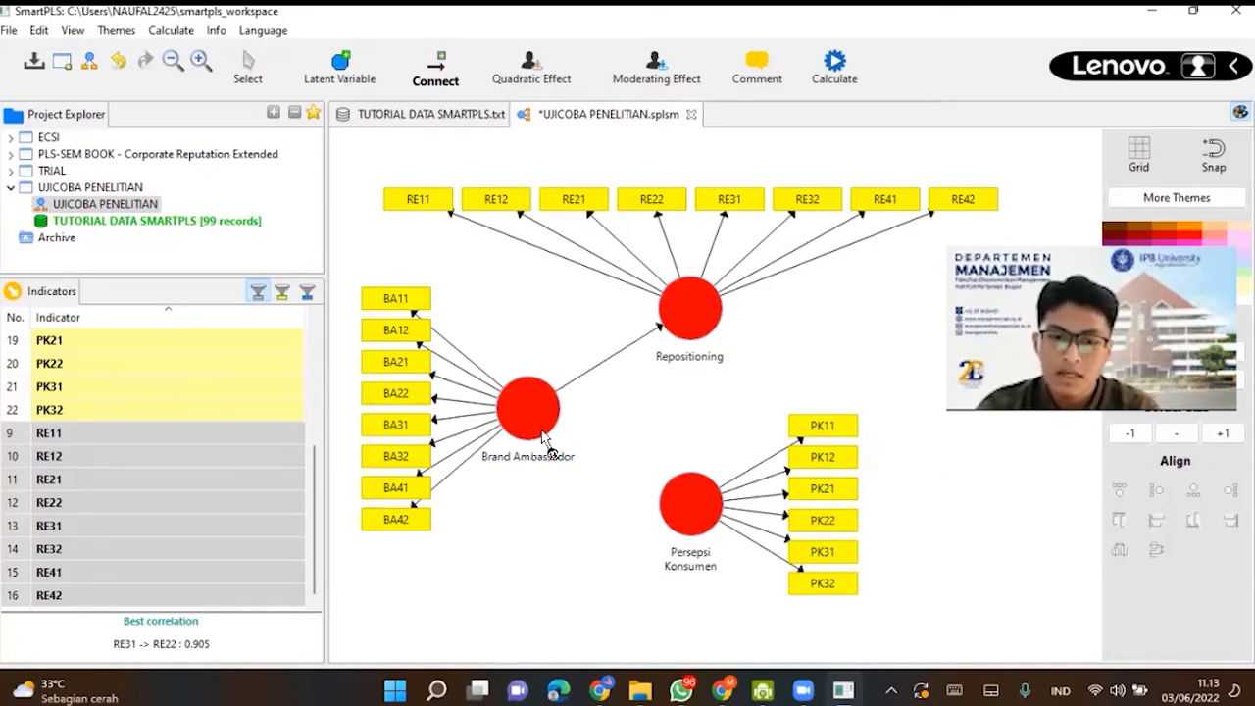
drag(557, 422, 694, 502)
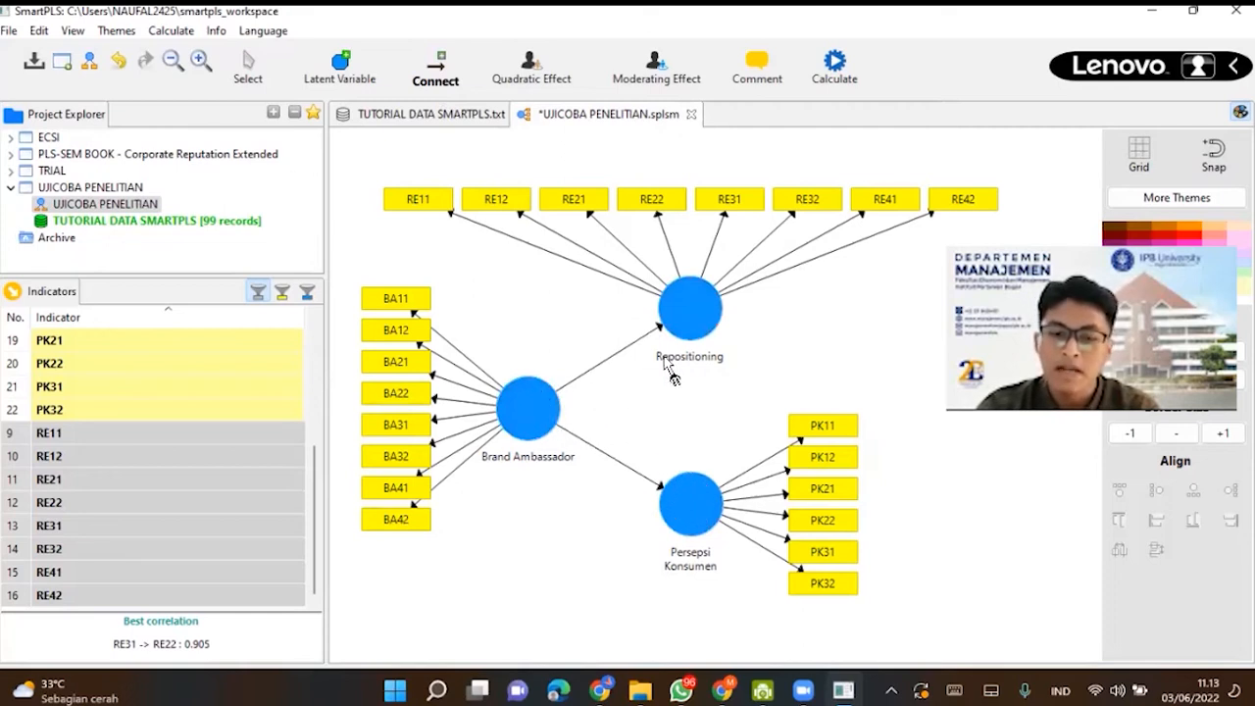
drag(702, 485, 691, 328)
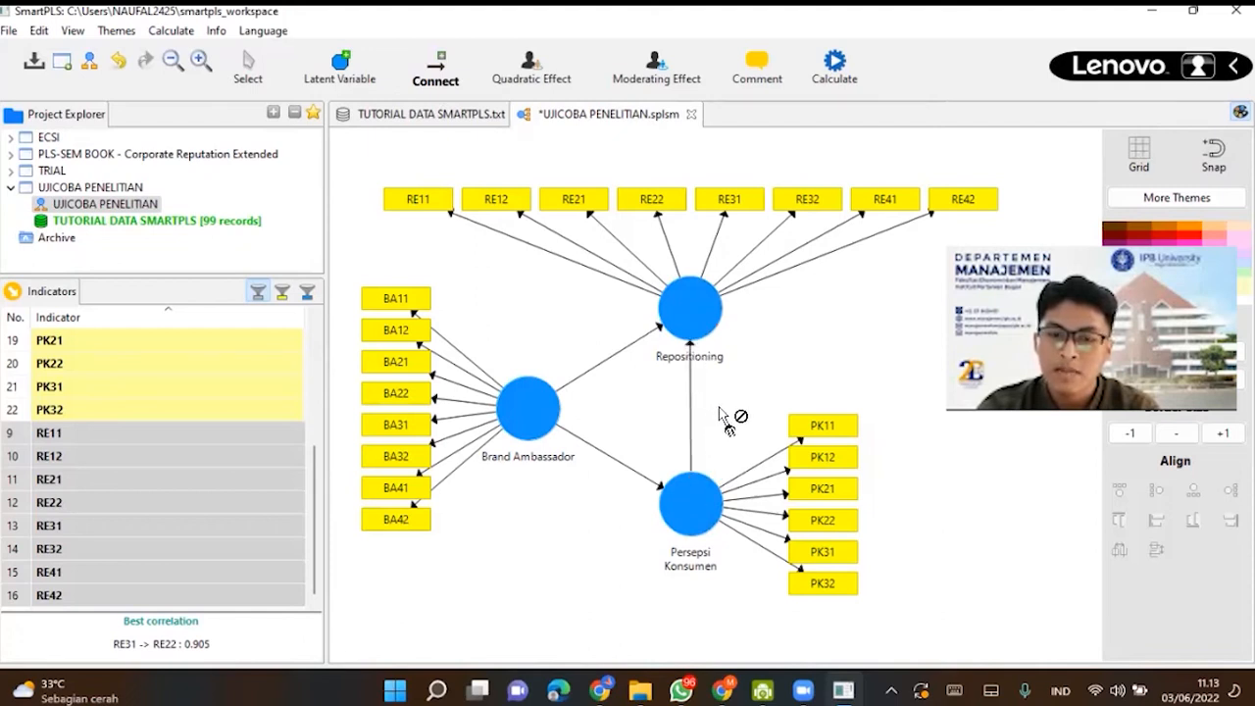
click(257, 70)
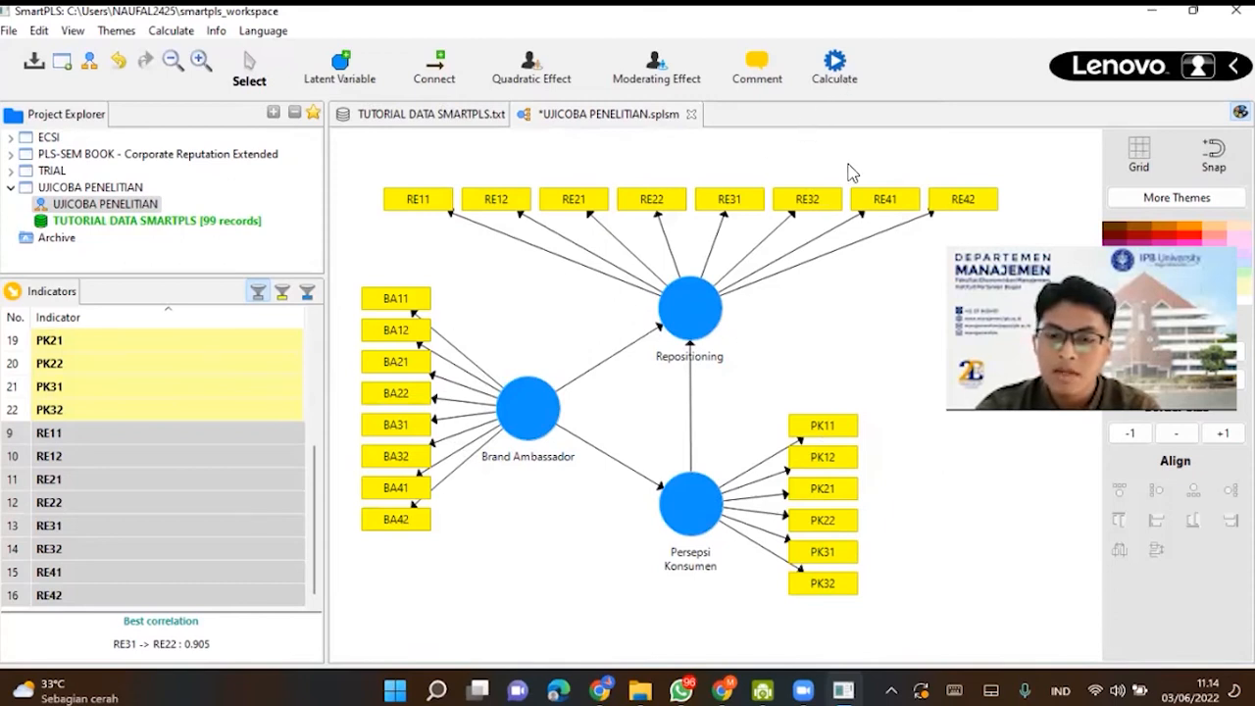
- Run the PLS Algorithm with the default settings and return to the UJICOBA PENELITIAN model diagram
click(835, 71)
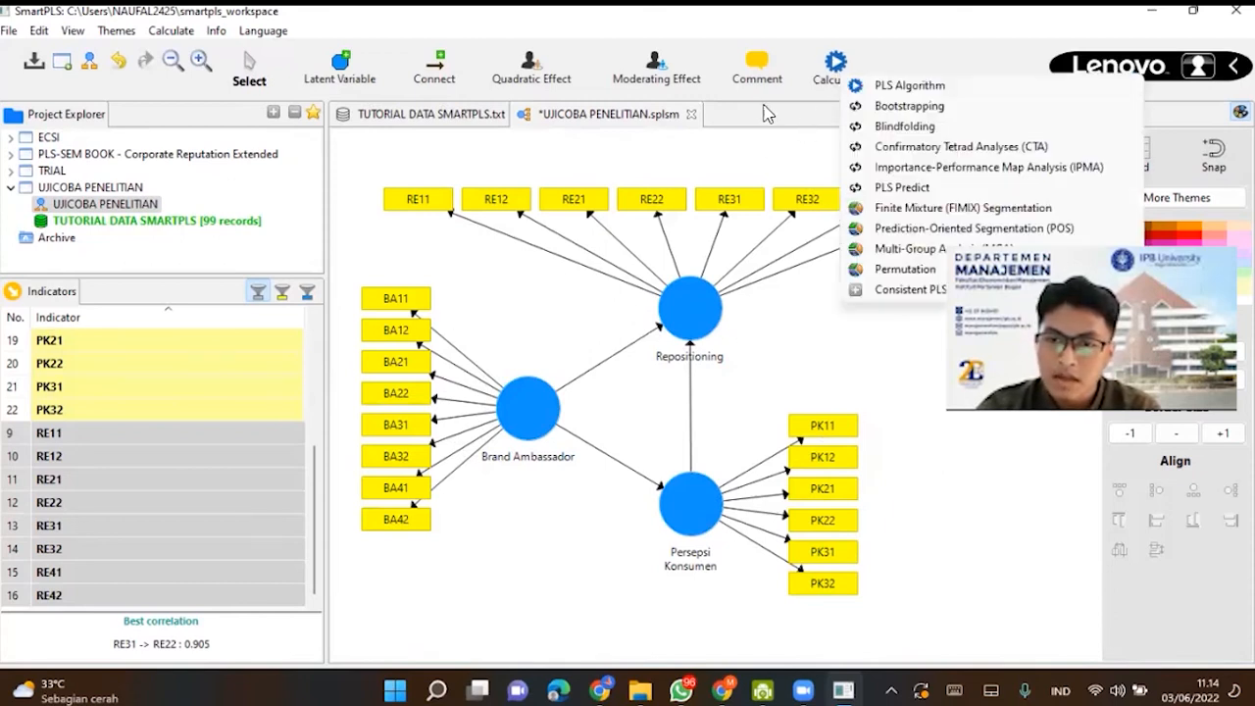
click(901, 93)
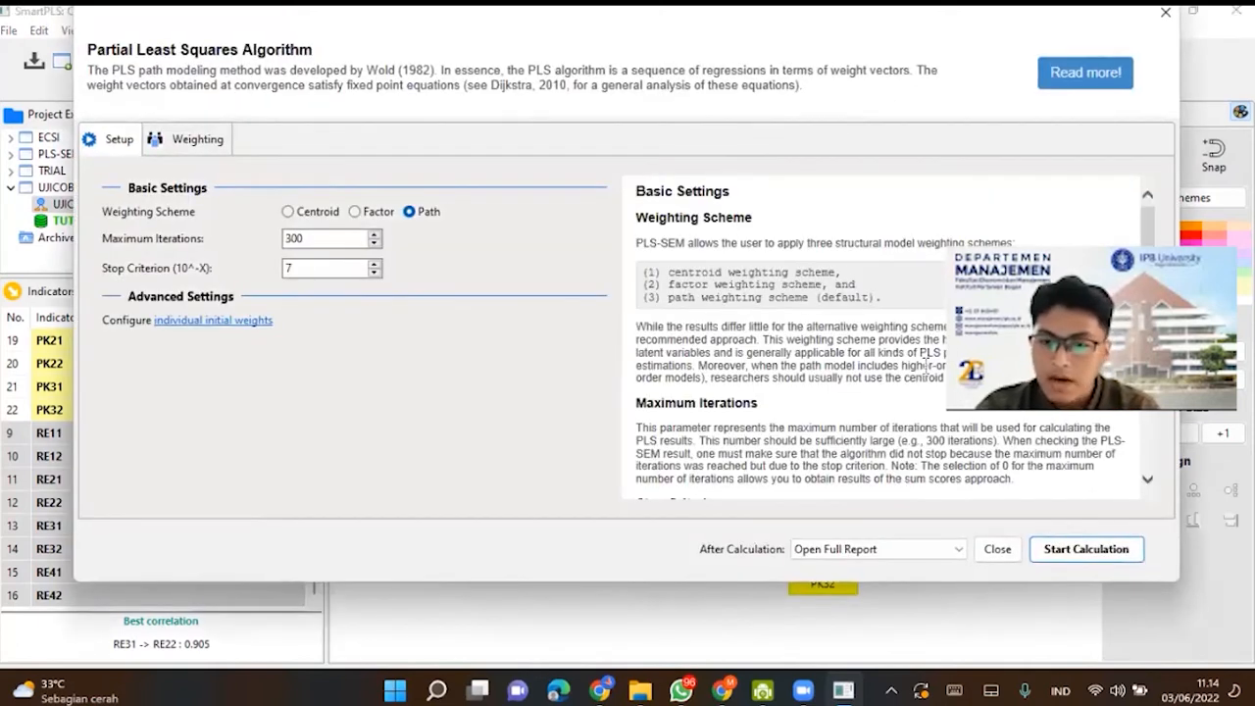
click(1079, 549)
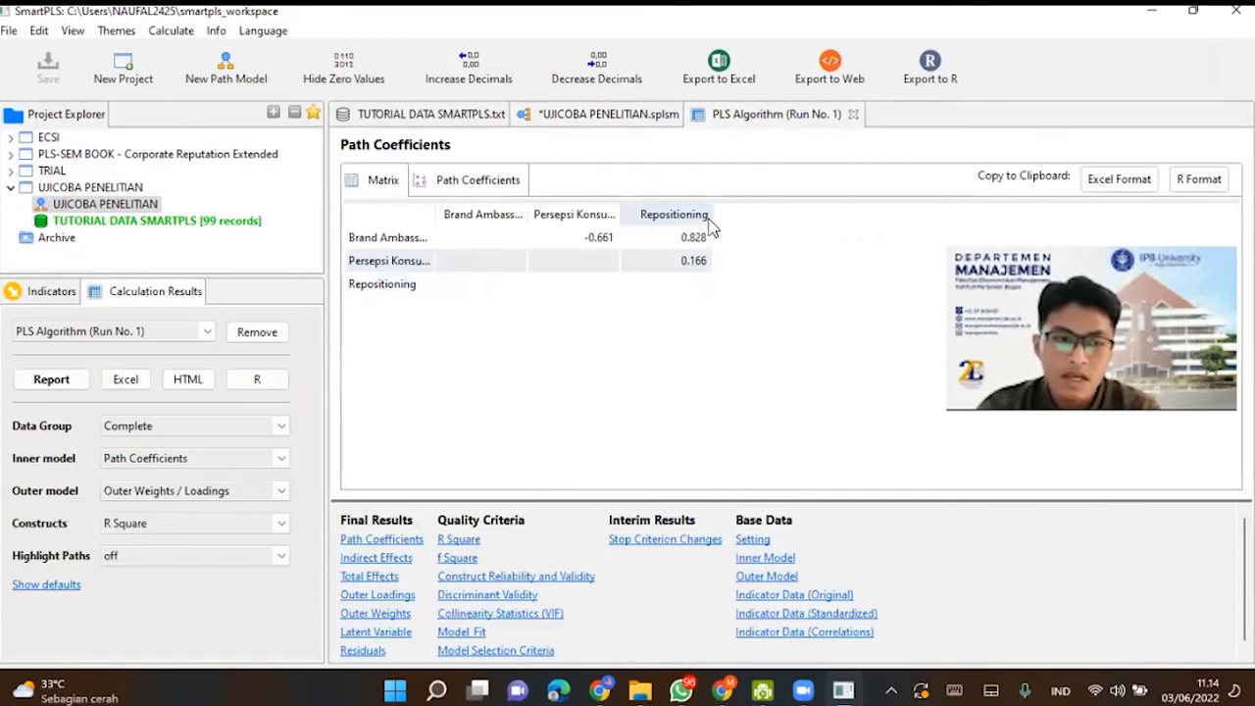
click(607, 118)
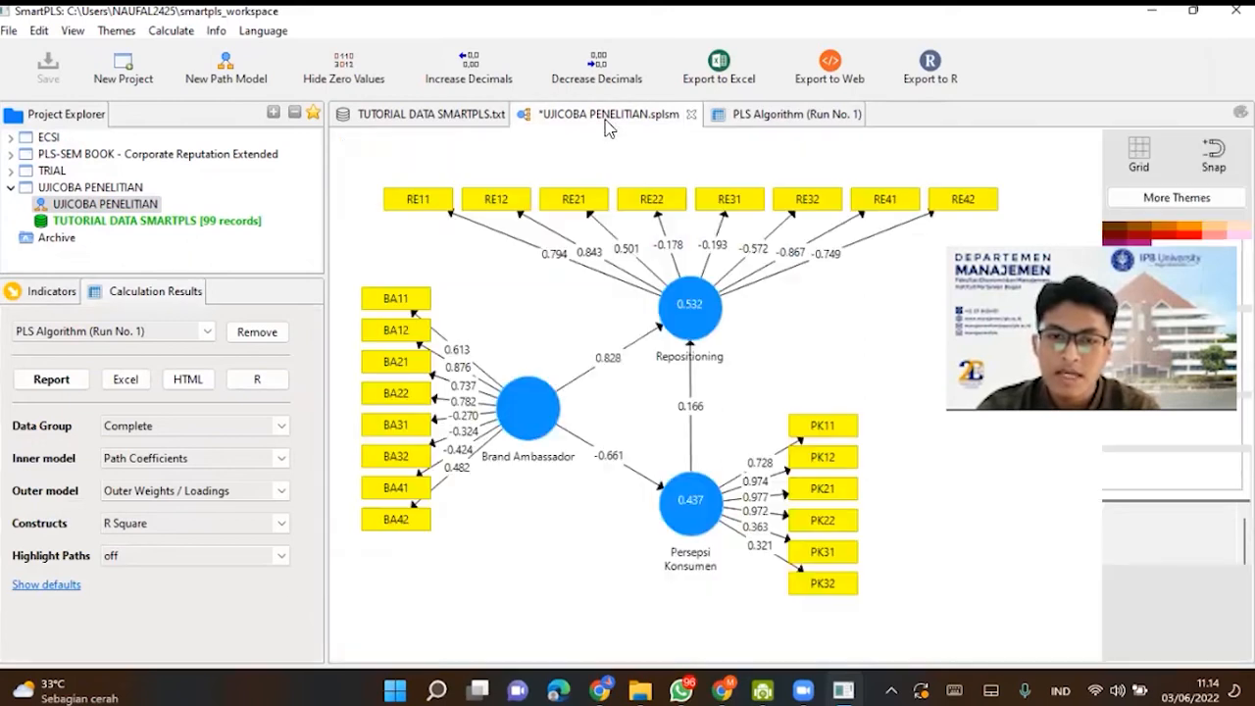